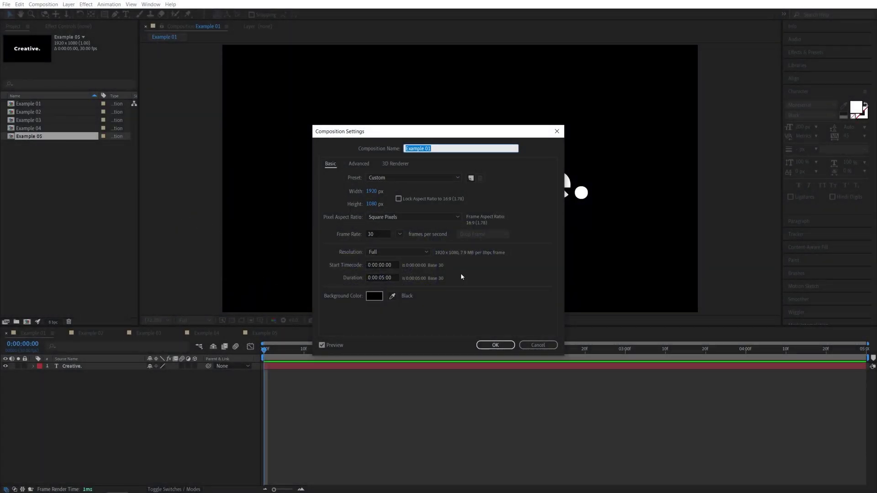
Review the Example 01 composition settings and the text's paragraph alignment and character formatting
click(495, 345)
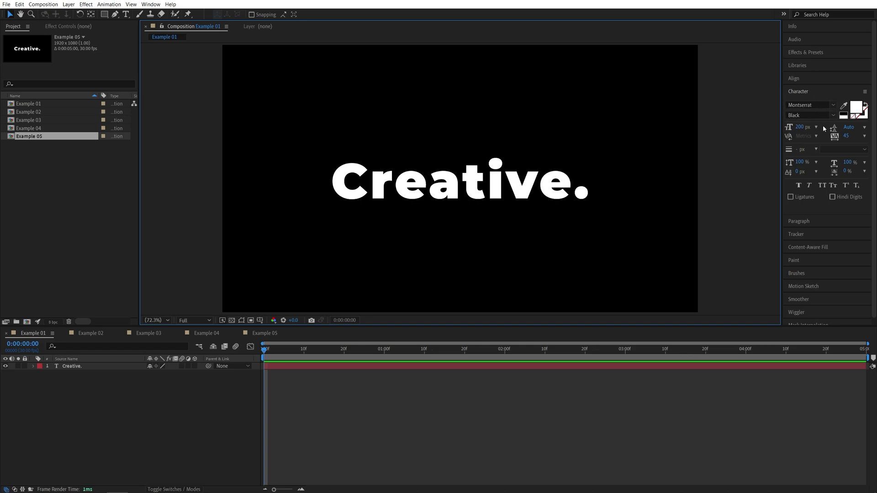
click(801, 221)
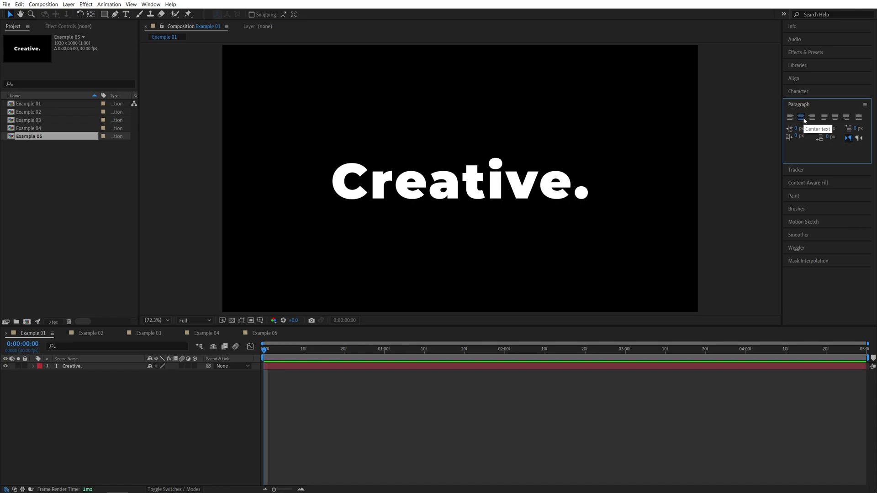
click(804, 91)
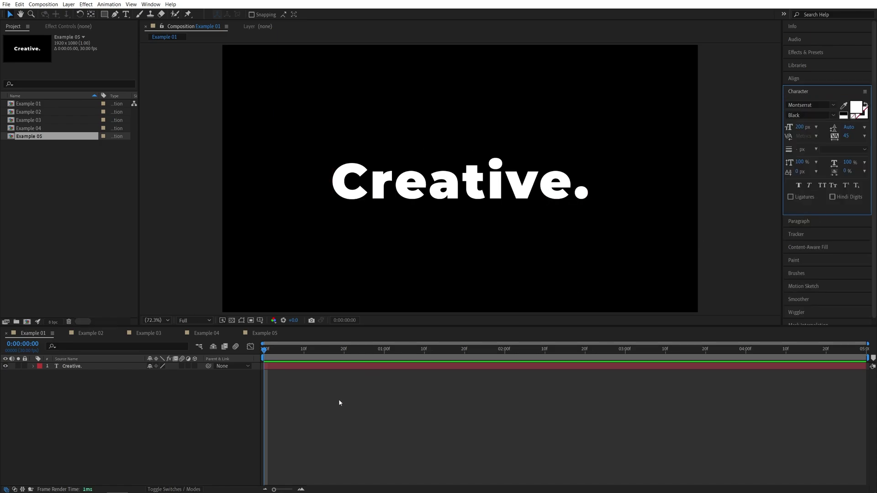
click(255, 355)
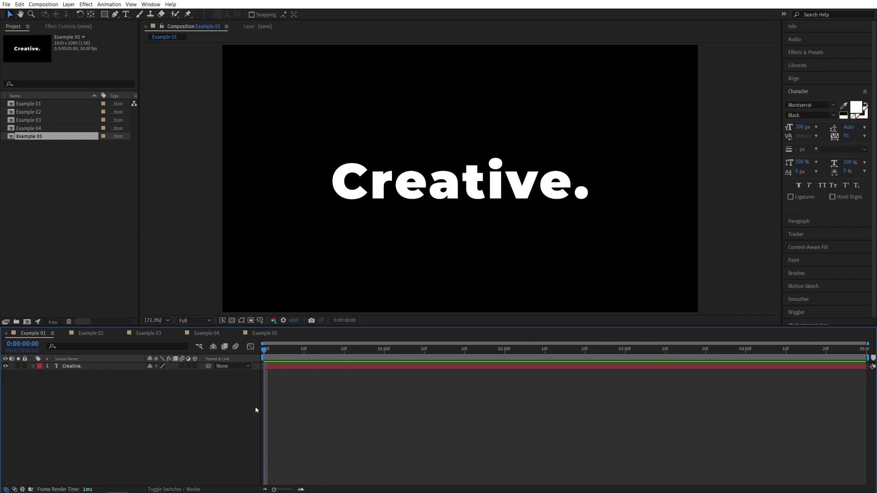
Add a text animator with Position and Opacity properties to the "Creative." layer in Example 01
click(34, 366)
click(199, 374)
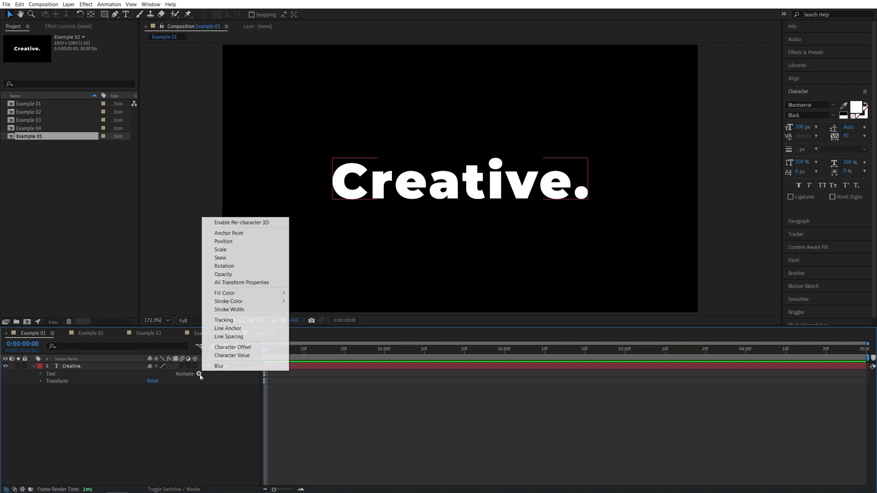
click(243, 242)
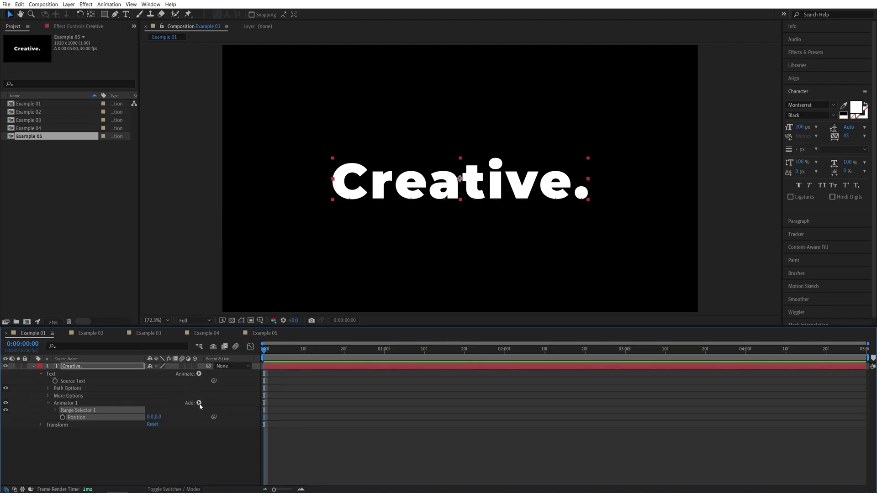
click(199, 404)
mouse_move(218, 405)
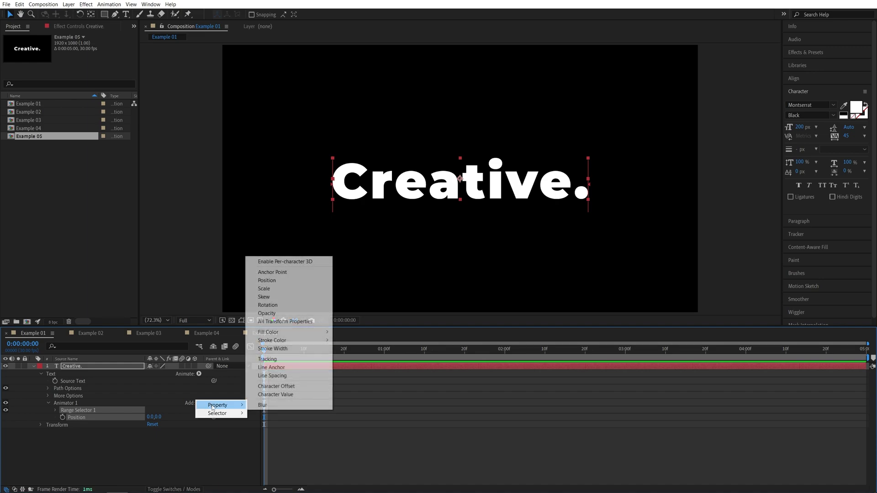
click(274, 313)
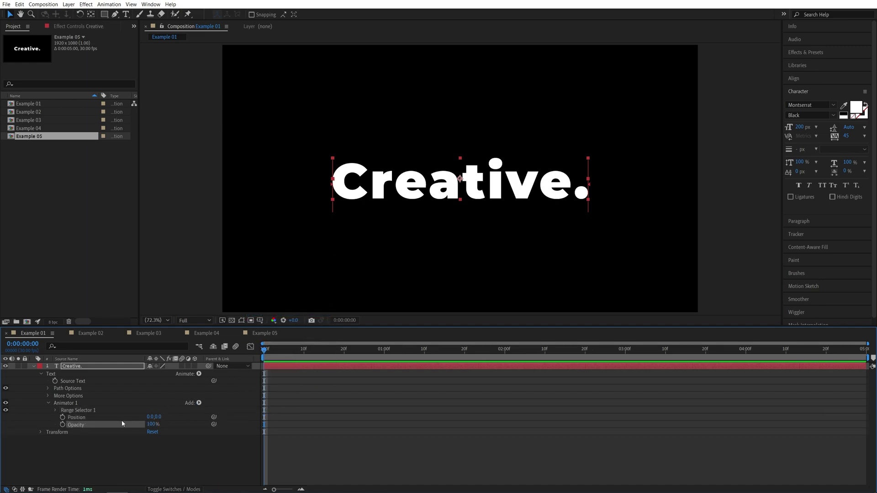
Set the text animator's Position to 0, 150 and its Opacity to 0%
drag(159, 418, 198, 420)
click(161, 417)
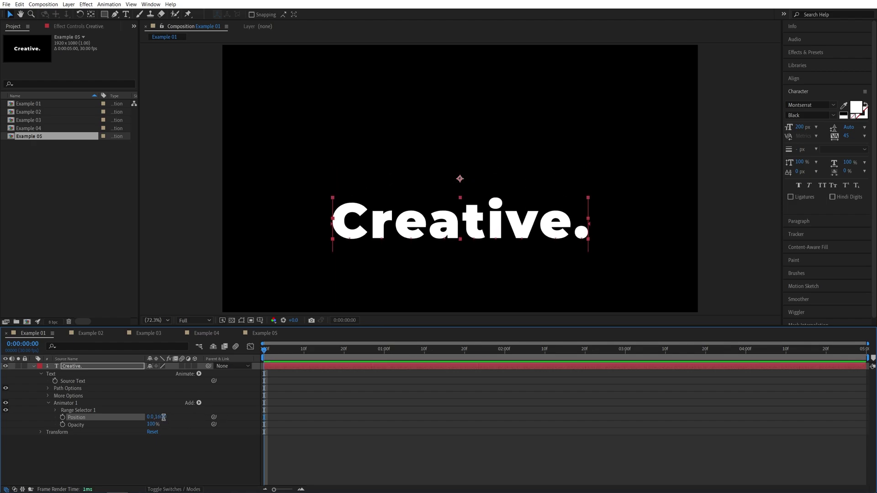
text(150)
key(Return)
click(190, 459)
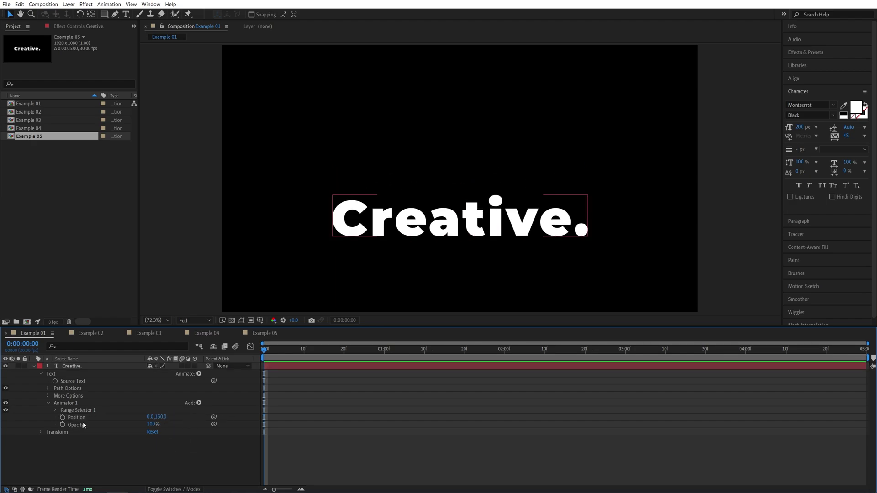
drag(159, 423, 54, 430)
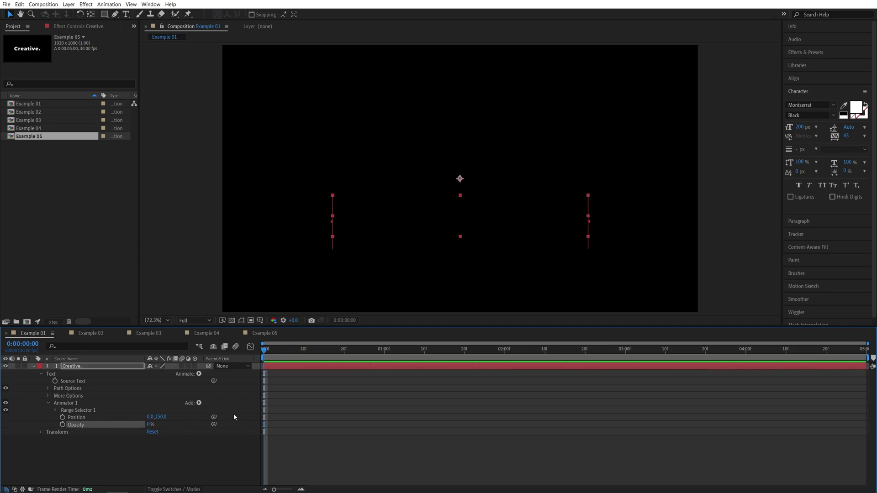
Keyframe the Range Selector's Offset from -100% at 0 seconds to 100% at 1 second
click(56, 411)
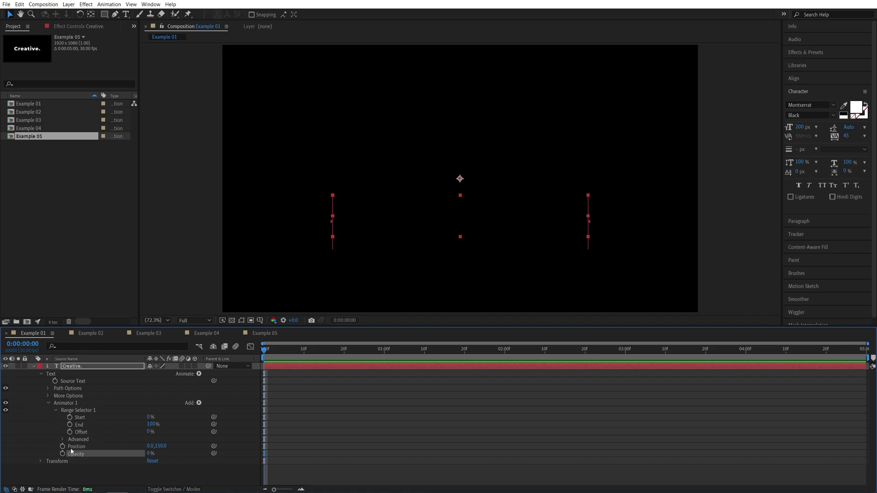
click(69, 431)
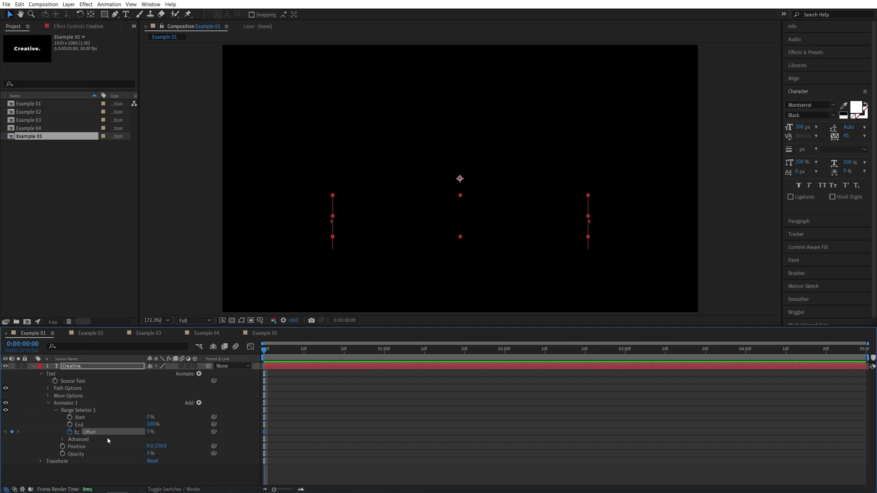
drag(149, 432, 44, 433)
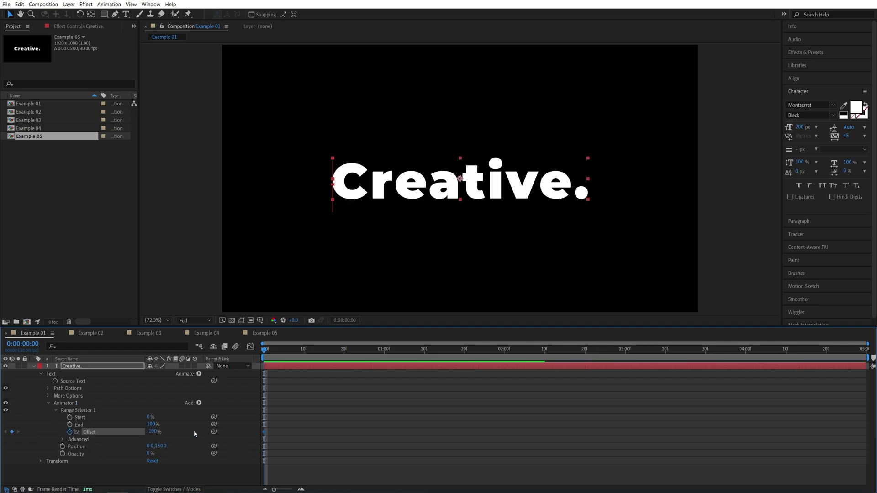
drag(266, 352, 385, 351)
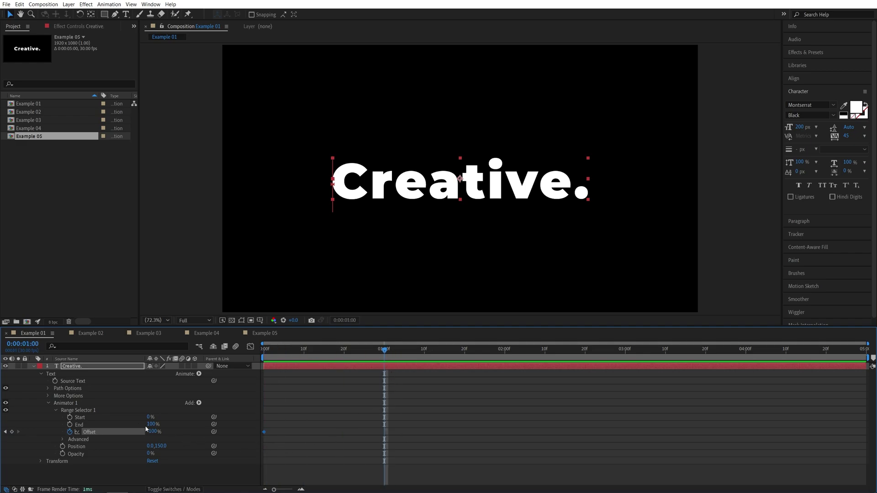
drag(154, 432, 516, 419)
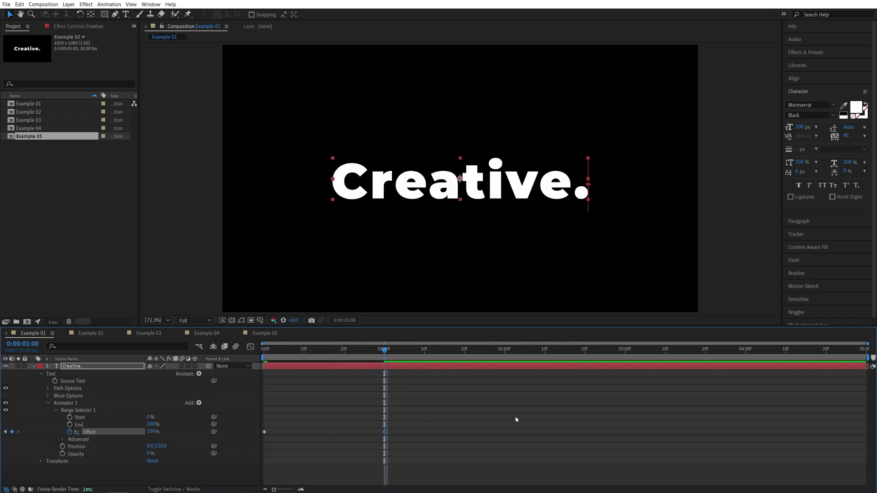
Set the Range Selector's advanced Shape to Ramp Up, Ease High to 25% and Ease Low to 100%
click(63, 440)
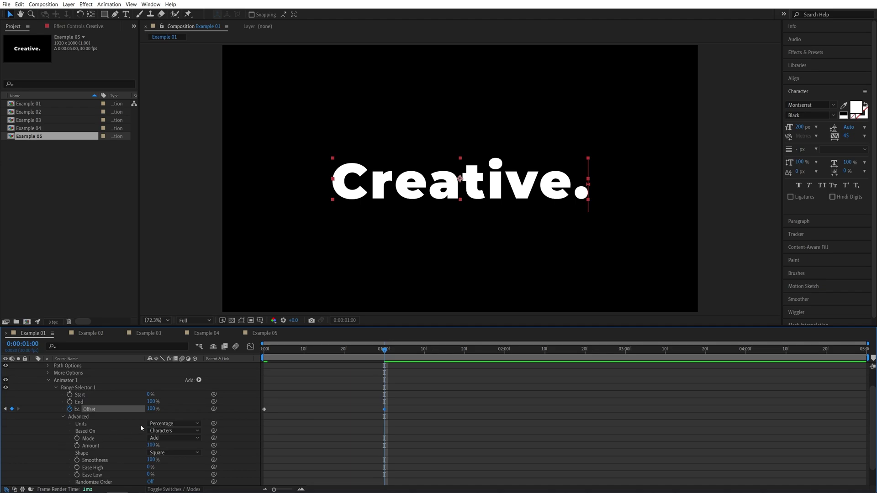
click(172, 453)
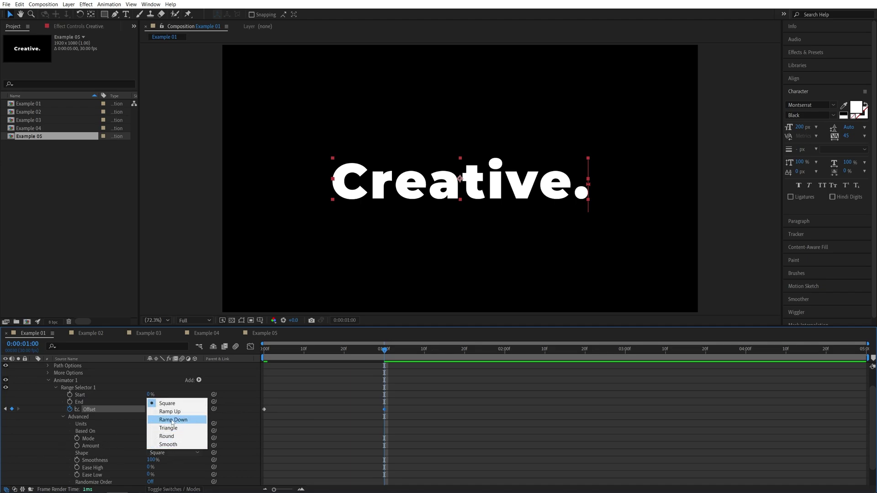
click(181, 411)
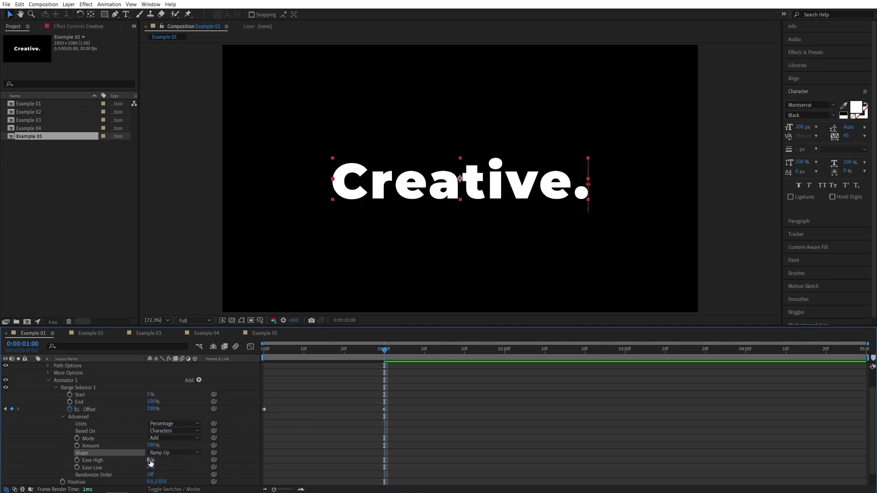
click(165, 462)
text(25)
click(192, 470)
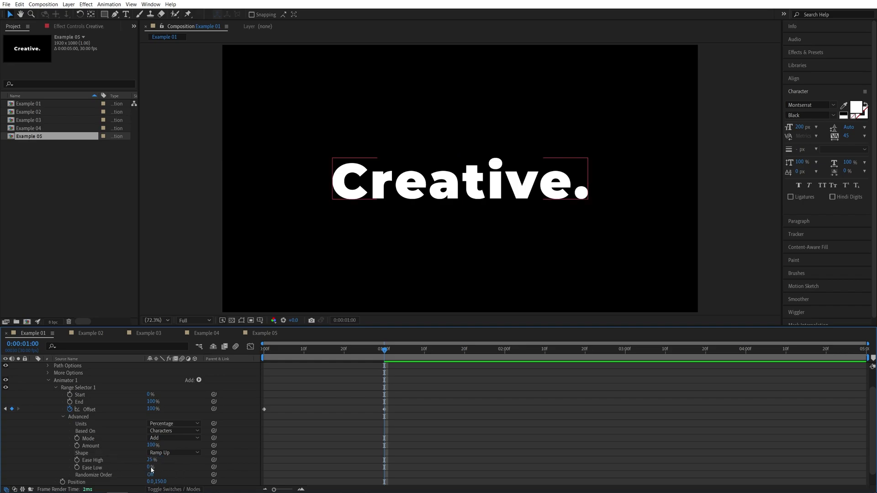
drag(150, 468, 246, 463)
Preview the Example 01 text animation from the start several times and park the playhead at 1 second
drag(384, 351, 237, 353)
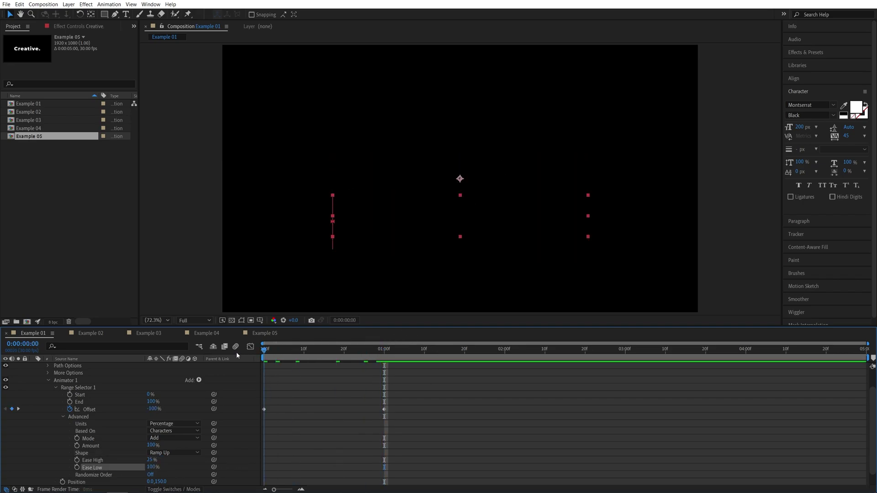
key(space)
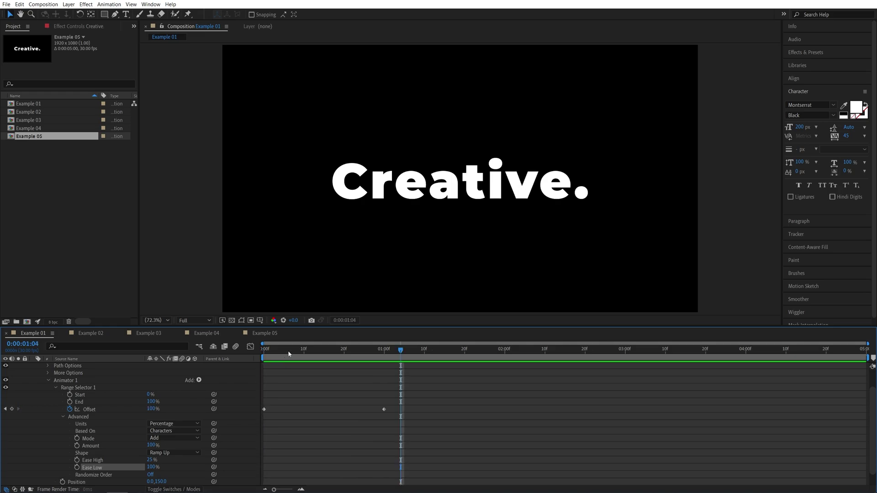
key(space)
key(space)
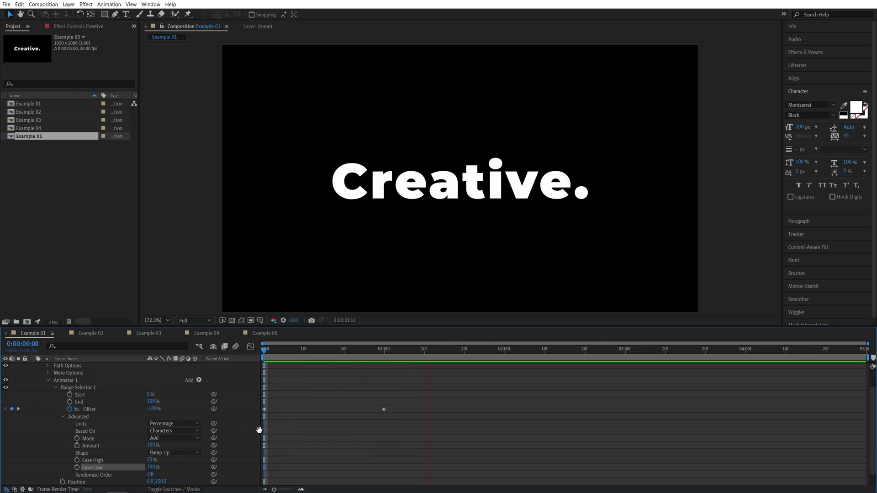
key(space)
key(space)
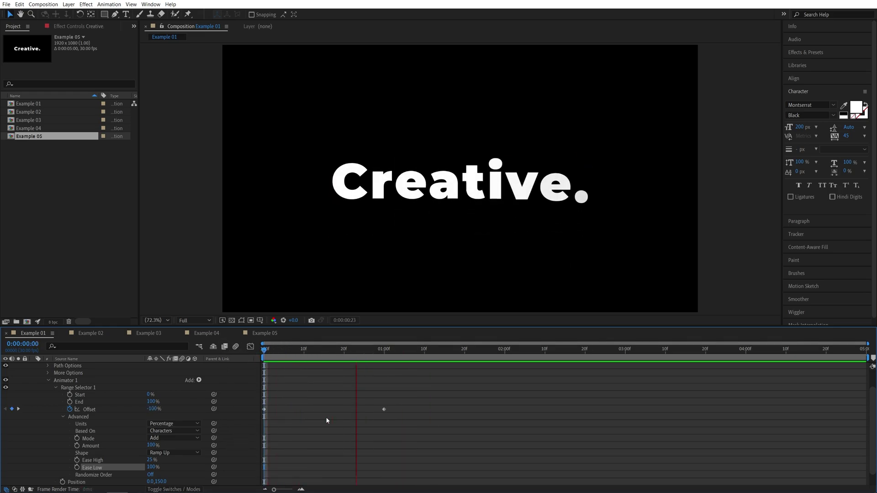
drag(407, 350, 384, 349)
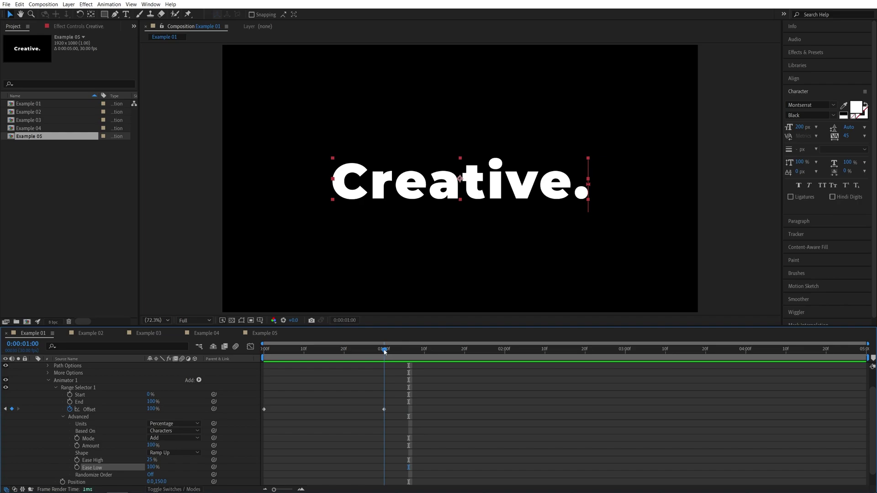
In the Example 02 composition, add a text animator with Position, Opacity and Tracking properties to the "Creative." layer
click(93, 333)
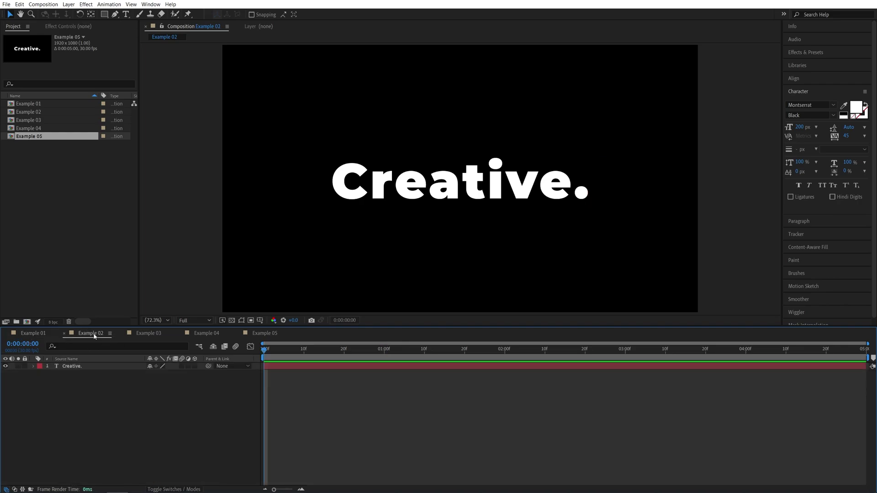
click(33, 366)
click(199, 374)
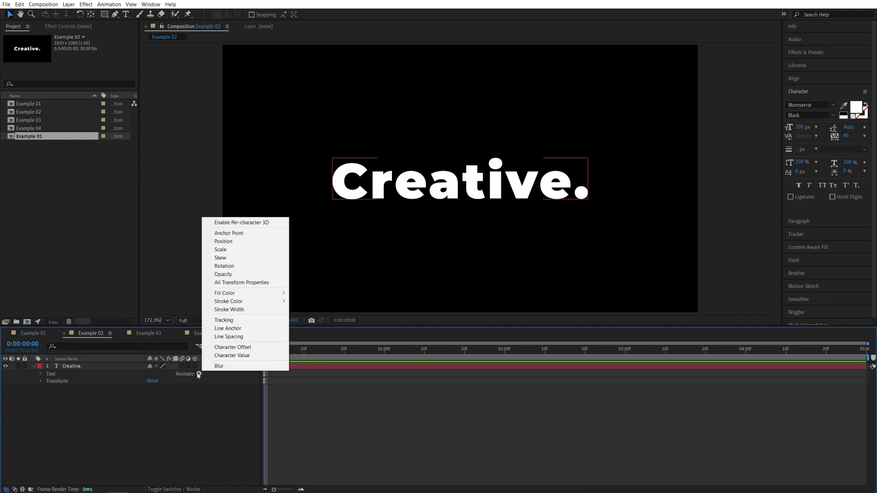
click(226, 241)
click(199, 403)
mouse_move(217, 405)
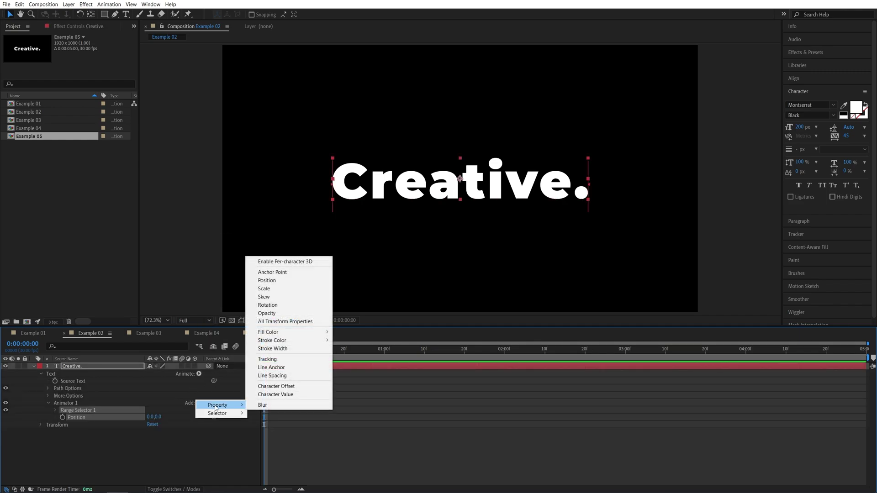
click(269, 313)
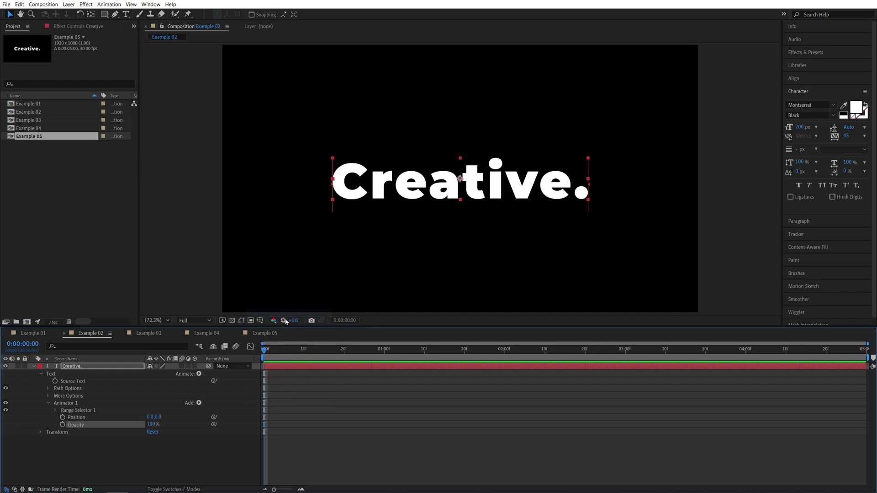
click(198, 403)
mouse_move(218, 405)
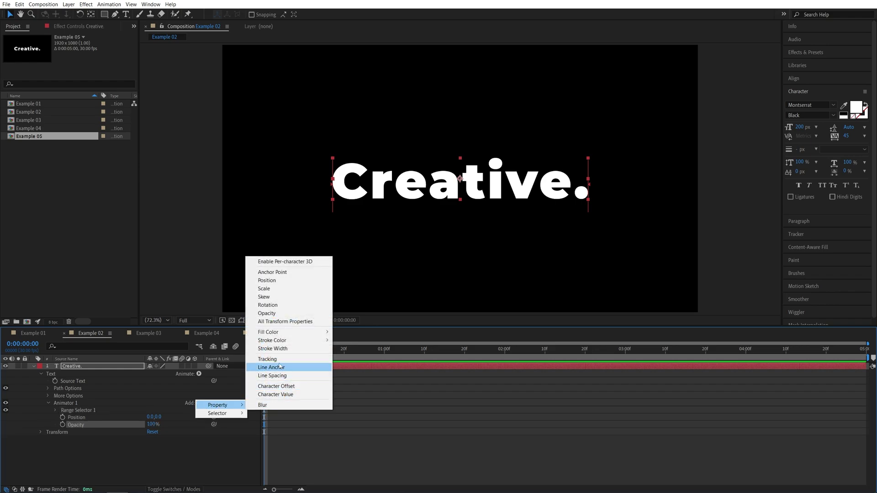
click(297, 361)
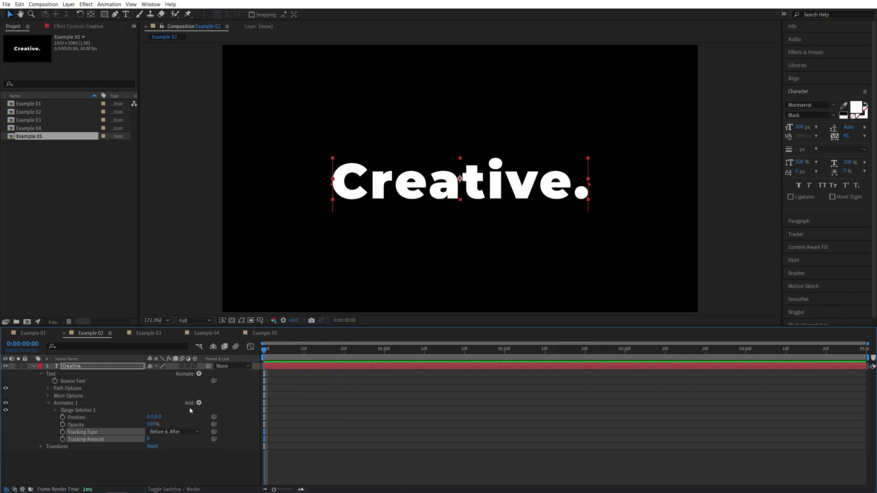
Set the Example 02 text animator's Position to 0, 150 and its Tracking Amount to -110
drag(161, 420, 176, 420)
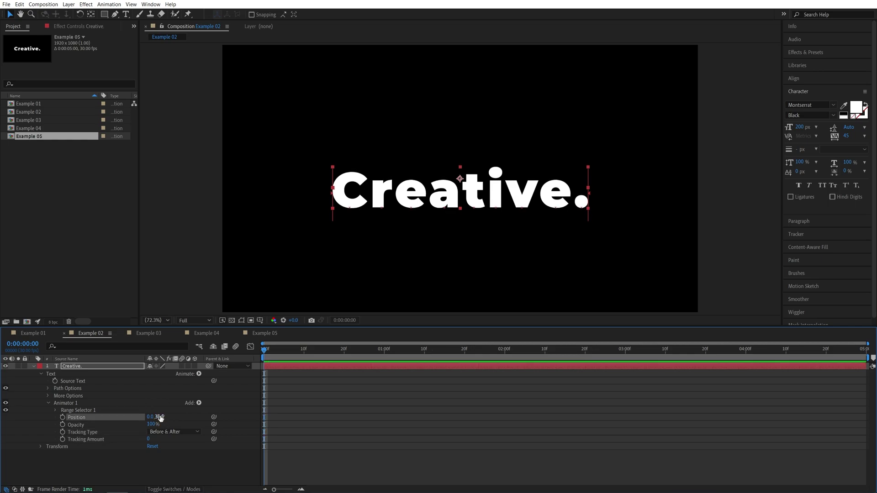
click(160, 416)
key(Return)
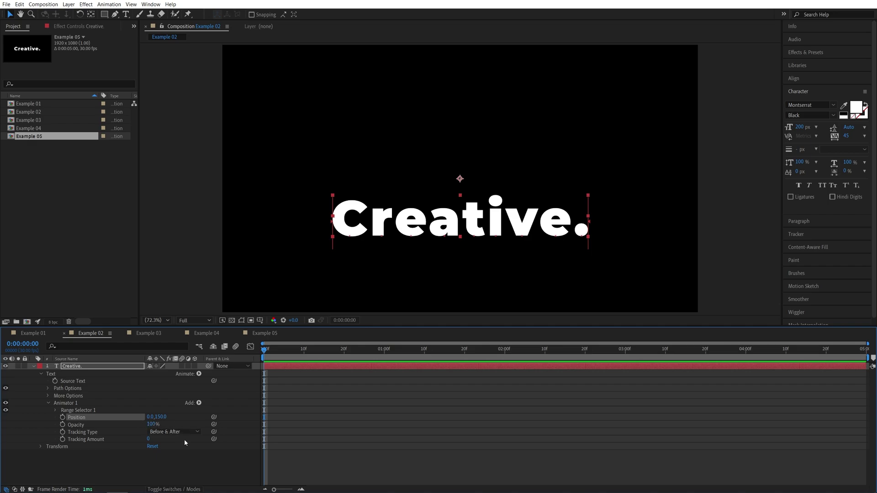
drag(148, 438, 116, 438)
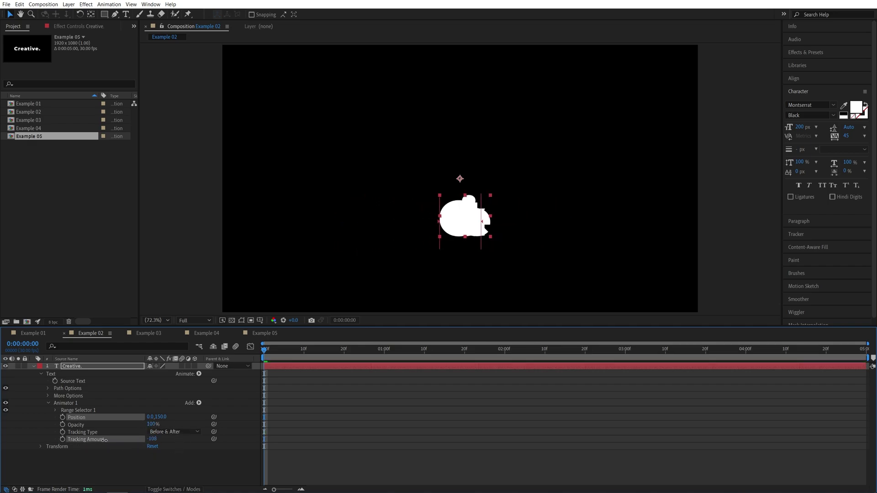
click(154, 438)
text(-110)
key(Return)
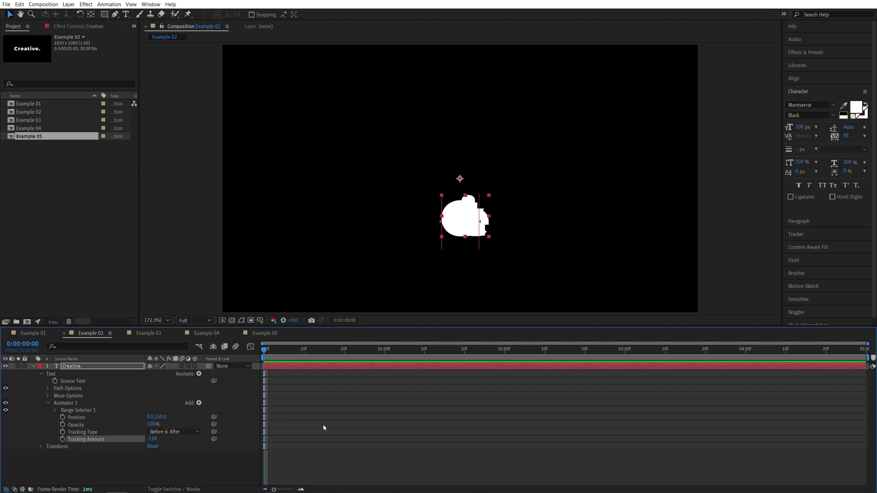
Set the animator's Opacity to 0% and keyframe the Range Selector's Start from 0% at 0 seconds to 100% at 1 second
drag(148, 424, 105, 424)
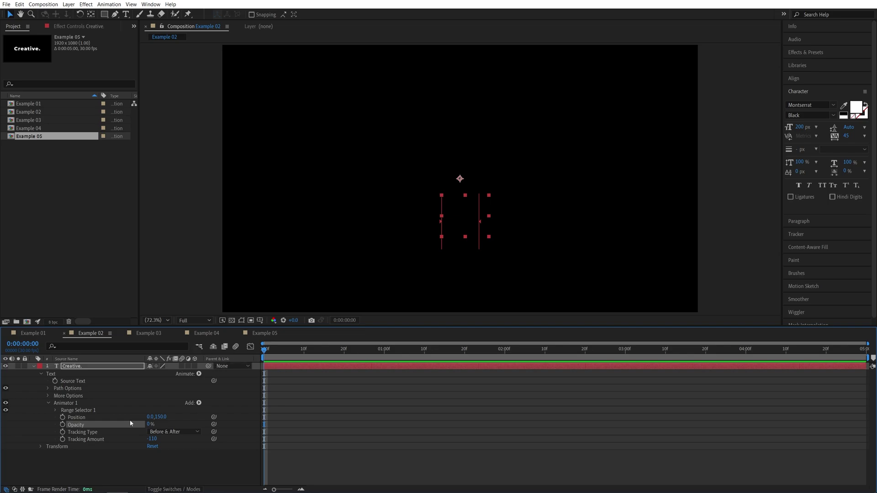
click(54, 410)
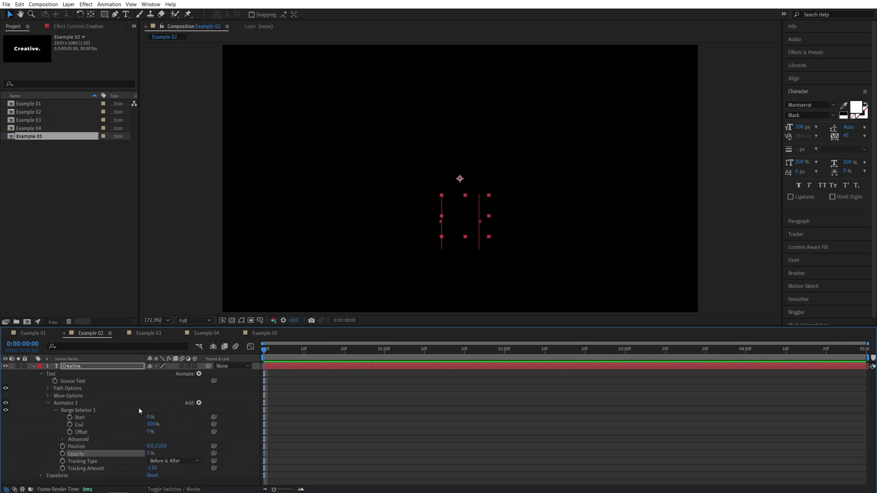
click(70, 417)
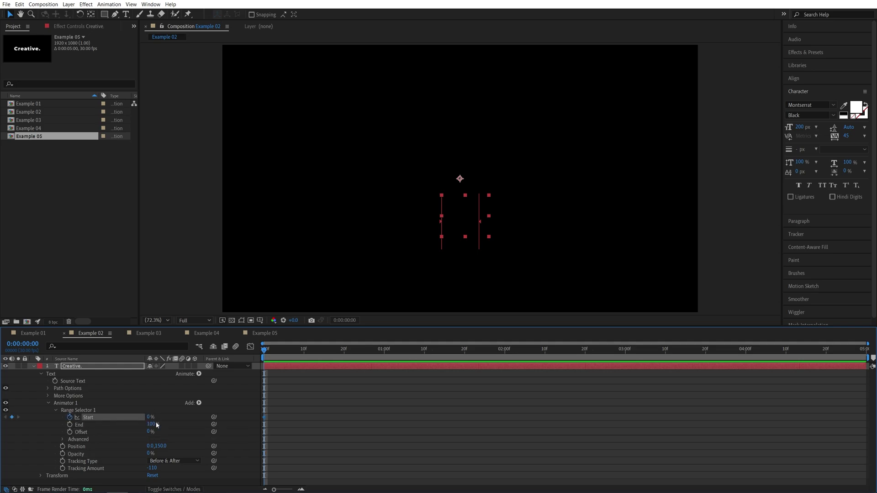
drag(265, 352, 384, 351)
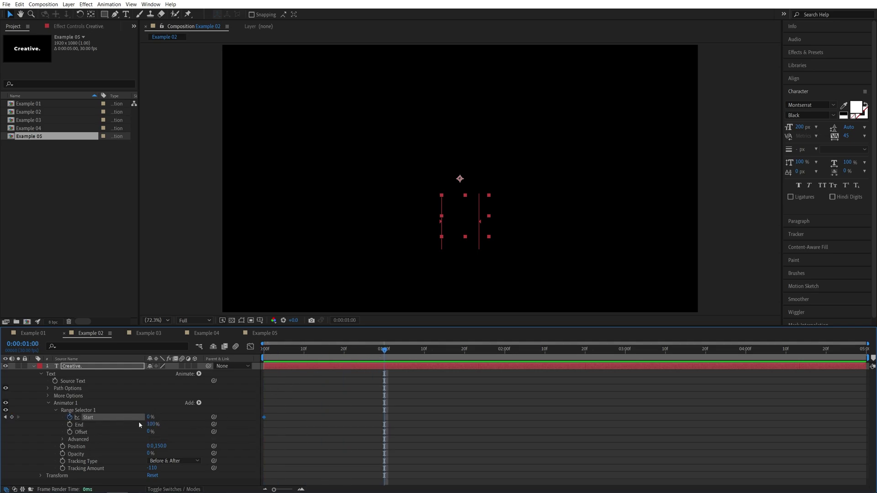
drag(151, 417, 197, 416)
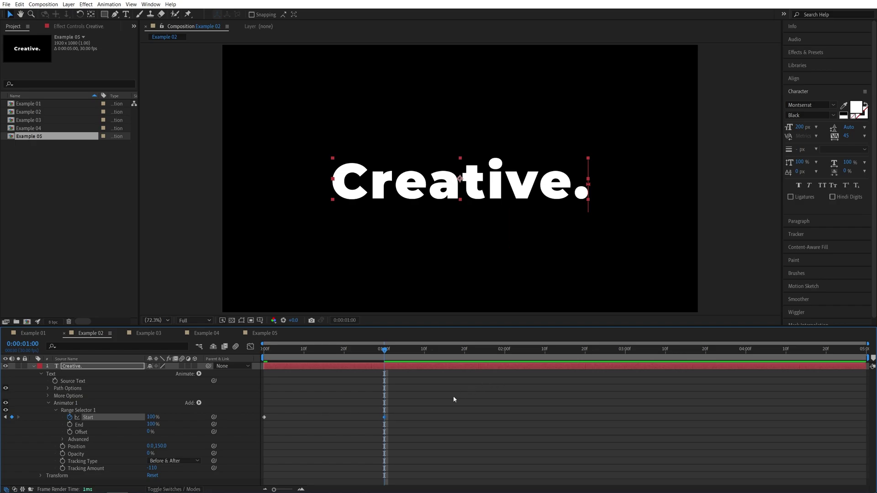
Apply Easy Ease to both Range Selector Start keyframes in Example 02
drag(502, 396, 245, 440)
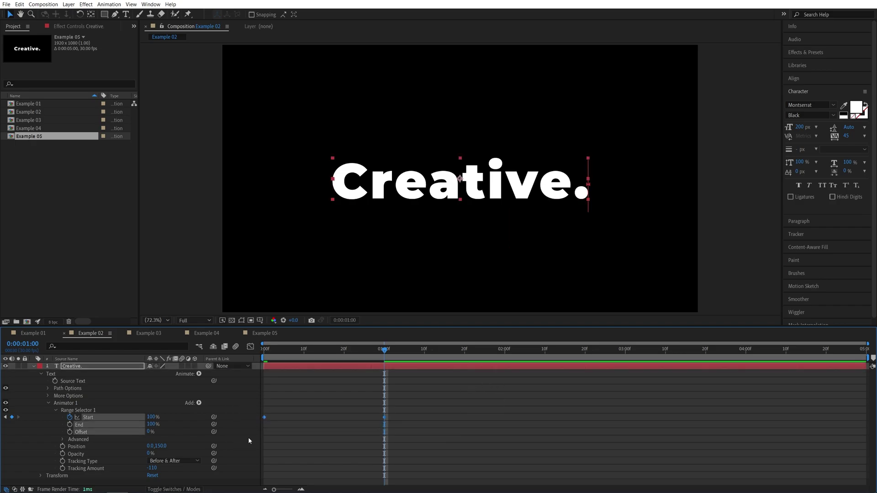
right_click(264, 419)
mouse_move(315, 413)
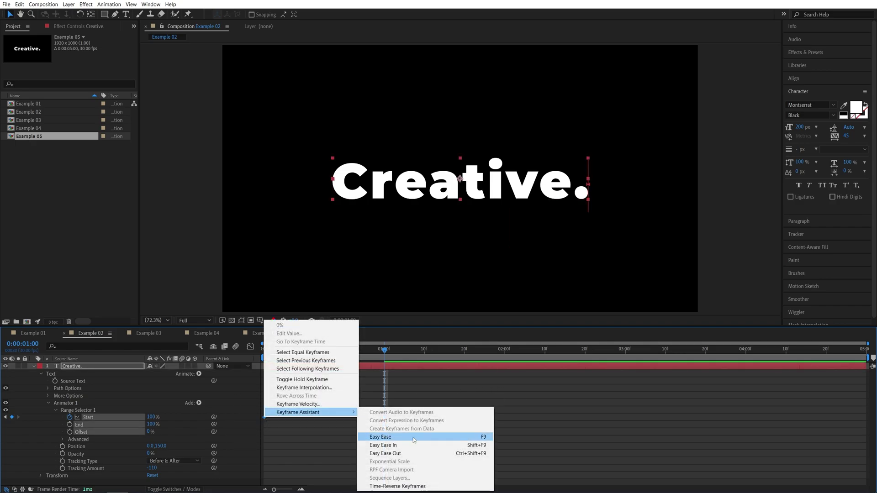
click(478, 437)
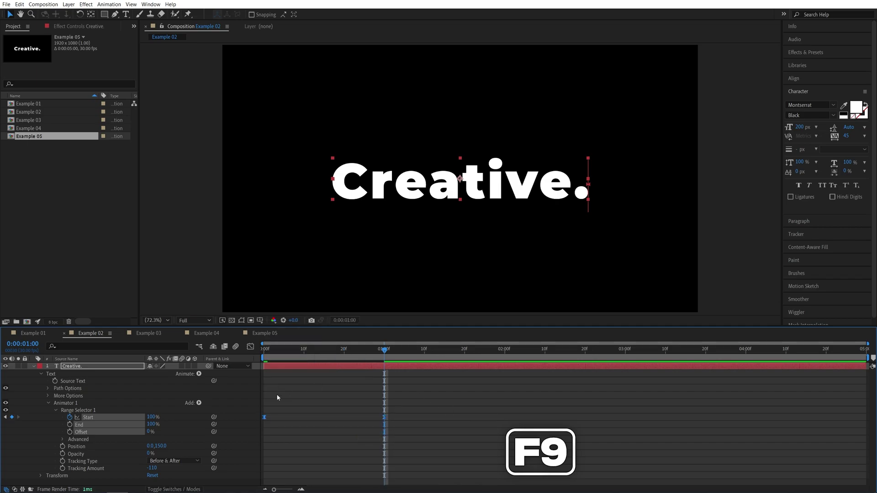
Reshape the Start keyframes' speed curve in the Graph Editor by adjusting the first keyframe's ease handle, and return to the keyframe view
click(250, 349)
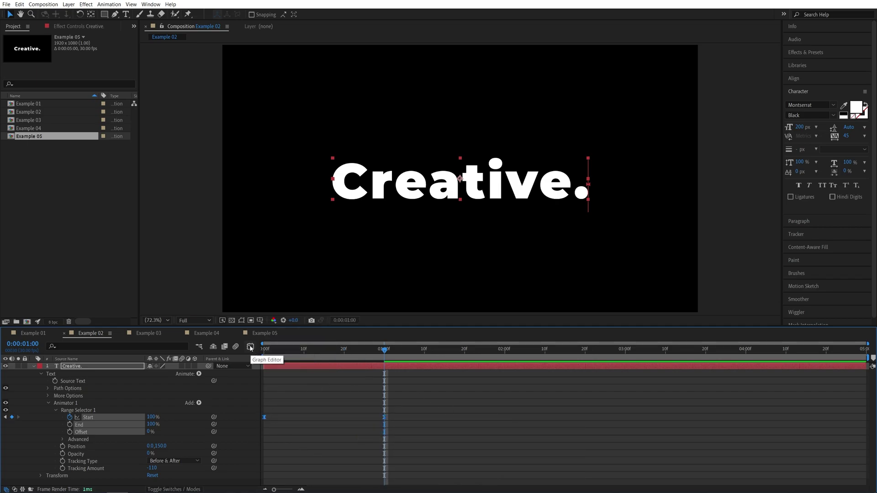
right_click(423, 397)
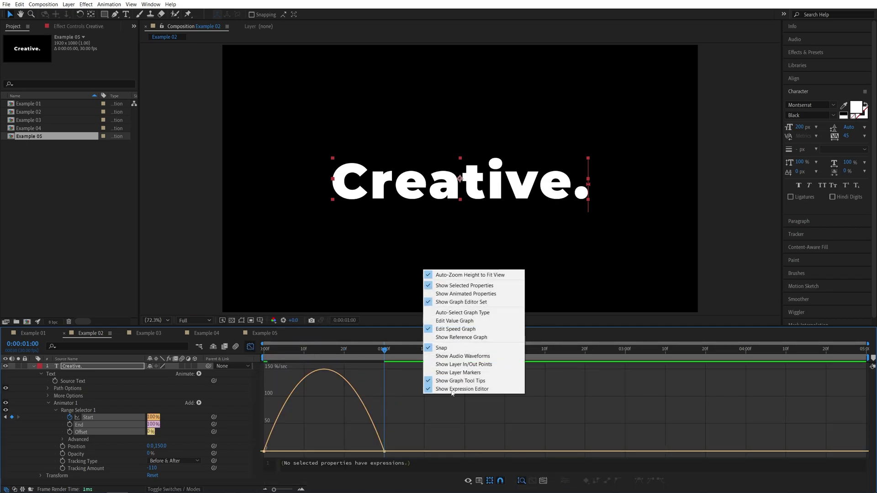
click(431, 329)
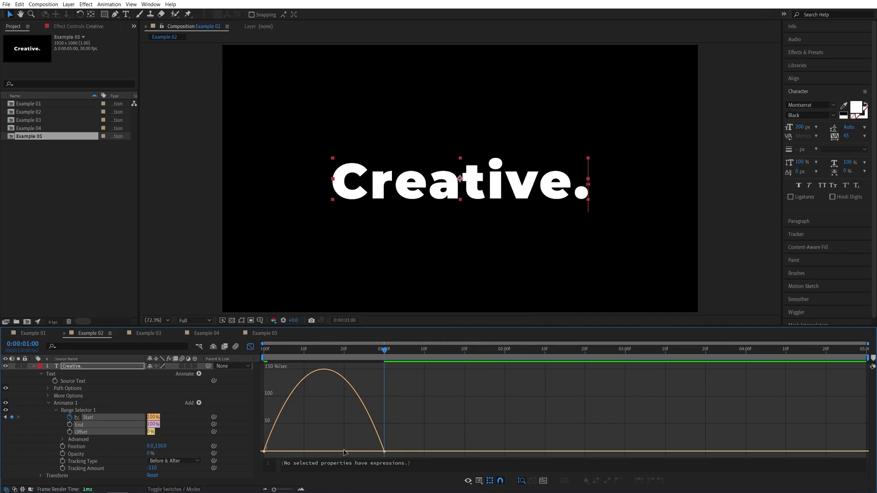
click(264, 452)
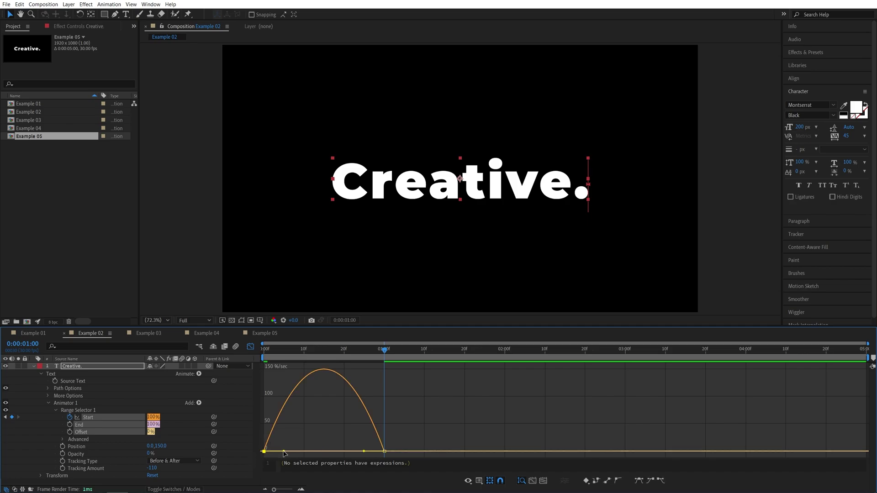
drag(289, 453, 319, 451)
click(249, 349)
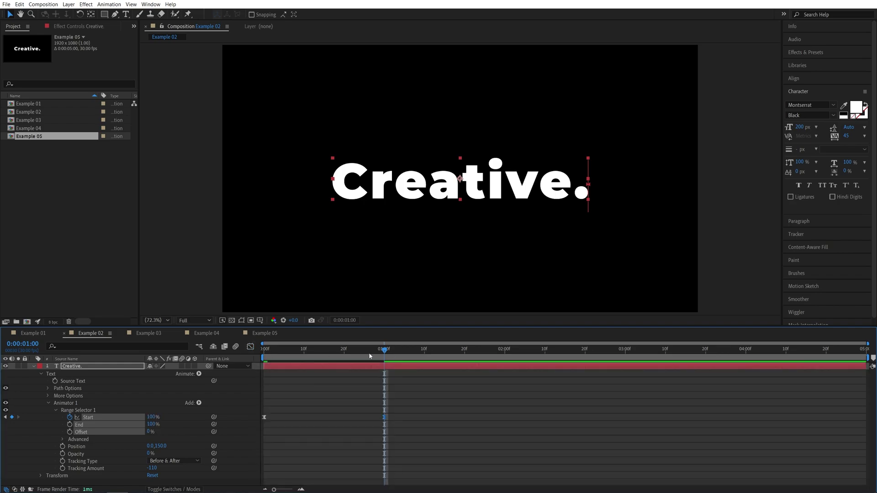
Preview the Example 02 text animation from the start
drag(370, 354, 237, 355)
key(space)
key(space)
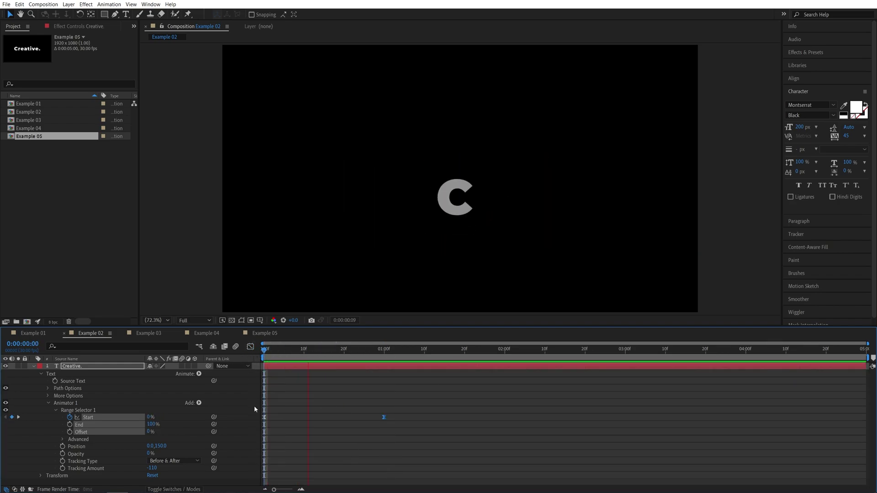
key(space)
key(space)
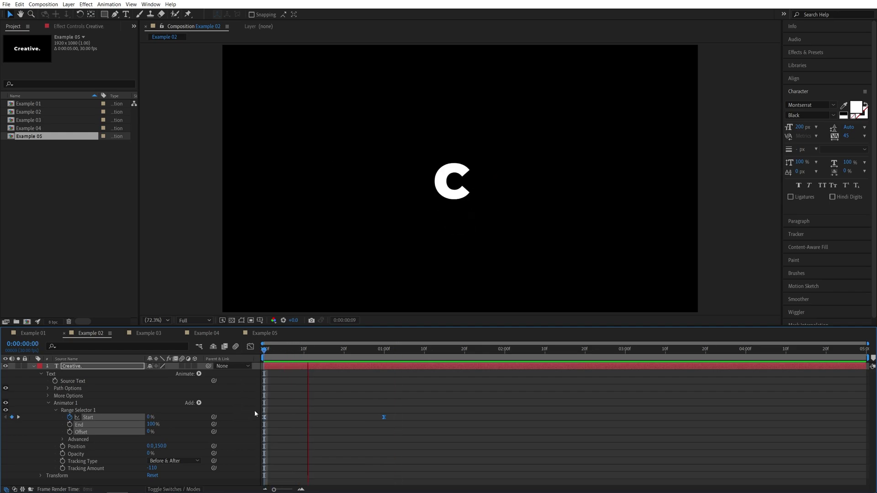
In the Example 03 composition, add a text animator with Blur and Opacity properties to the "Creative." layer
click(155, 333)
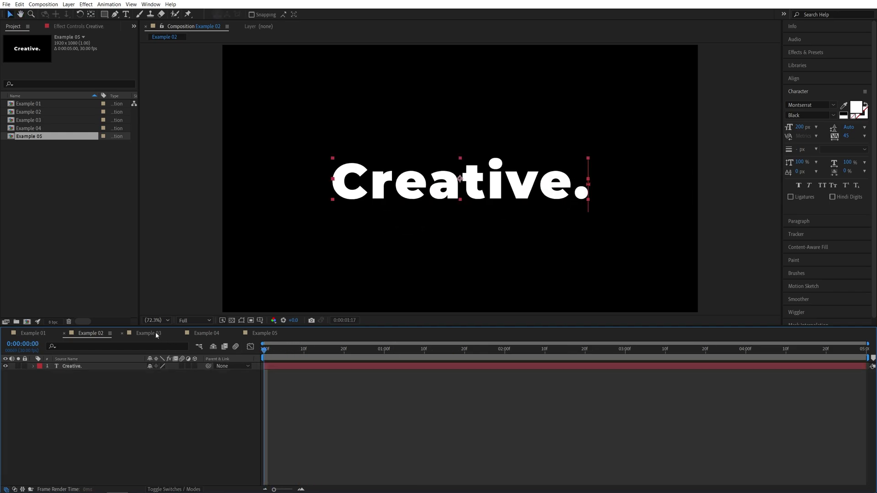
click(33, 366)
click(198, 374)
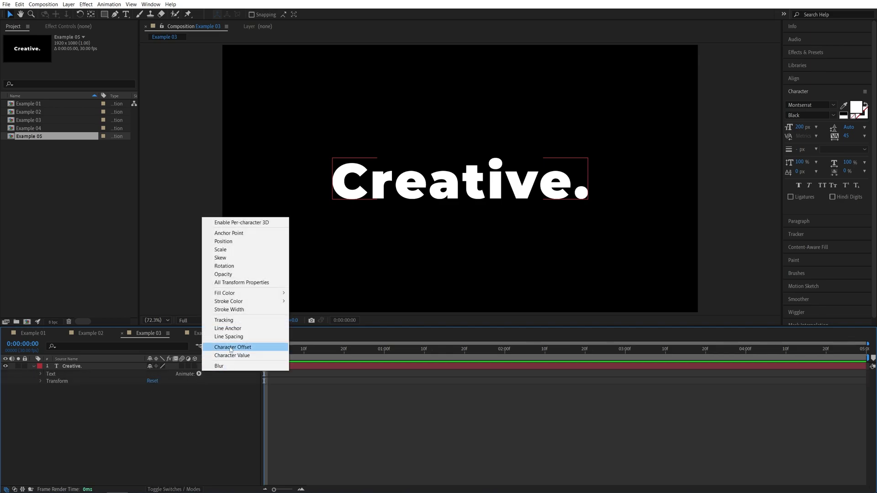
click(233, 369)
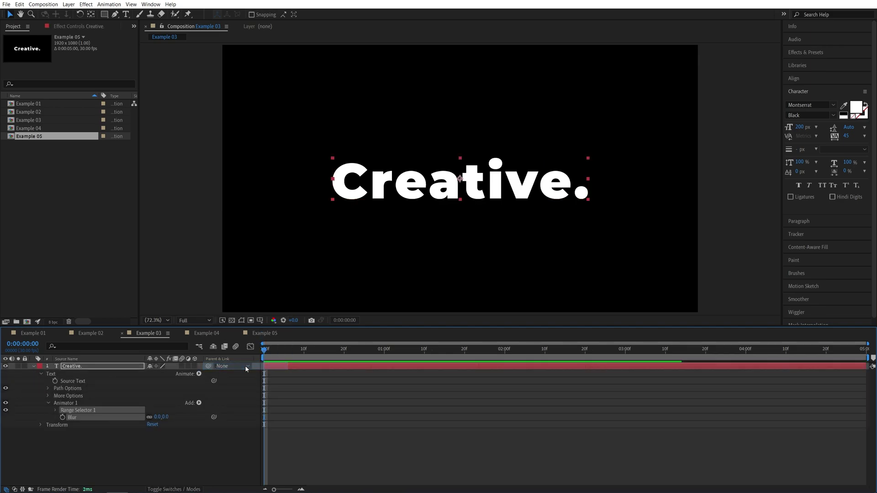
click(200, 404)
mouse_move(216, 408)
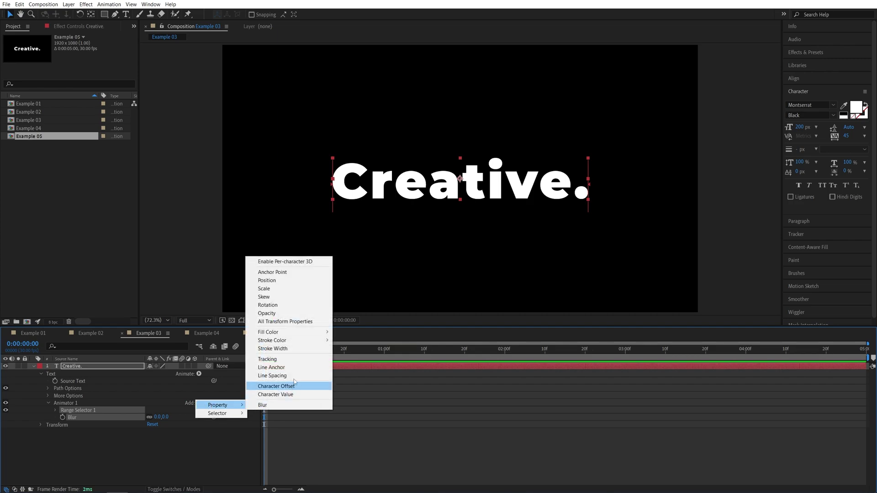
click(277, 313)
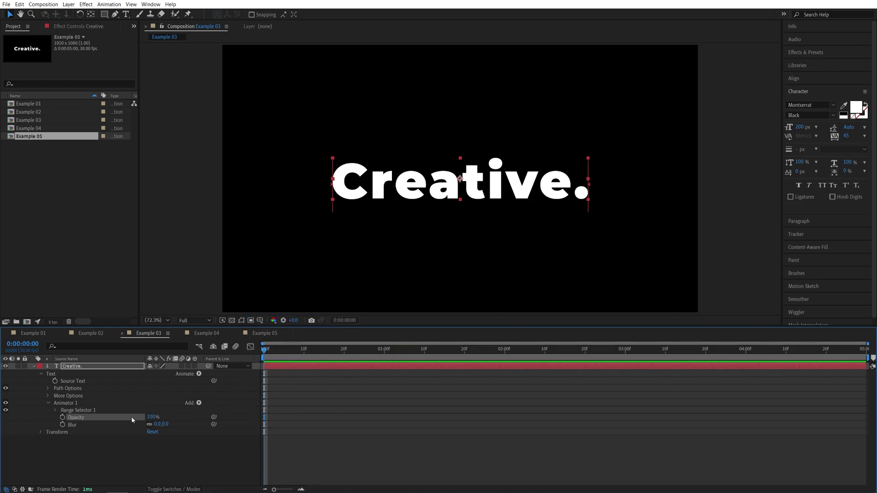
Set the Example 03 text animator's Blur to 150, 150 and its Opacity to 0%
click(159, 404)
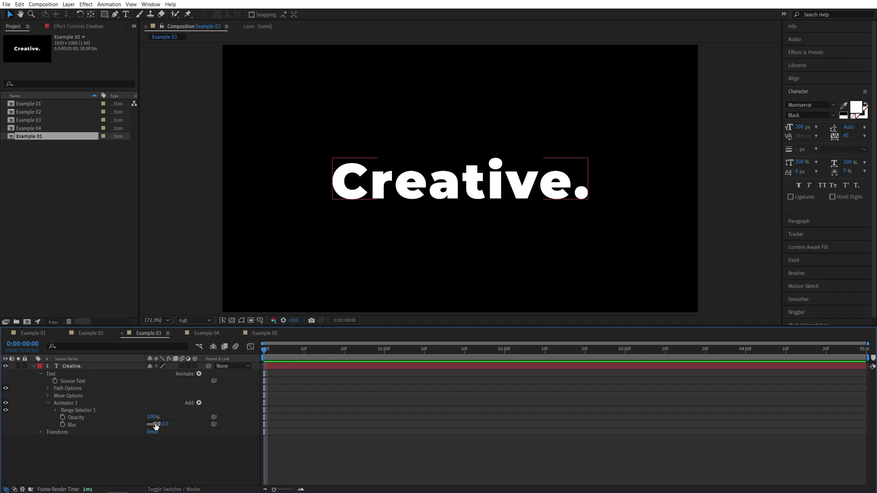
drag(167, 426, 233, 426)
click(173, 424)
text(15)
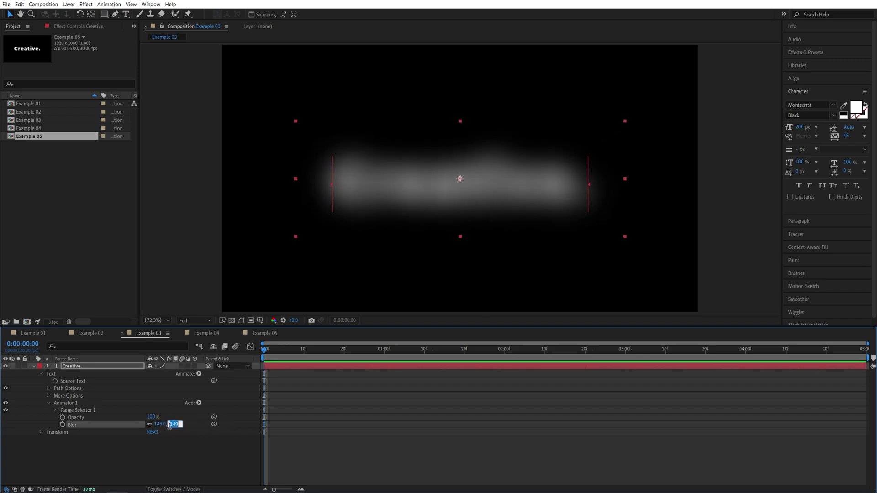
text(0)
key(Return)
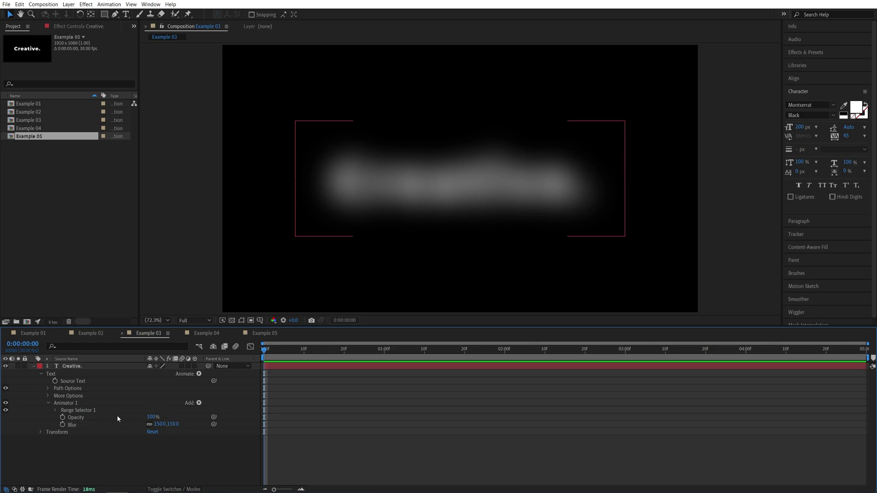
click(151, 417)
text(0)
key(Return)
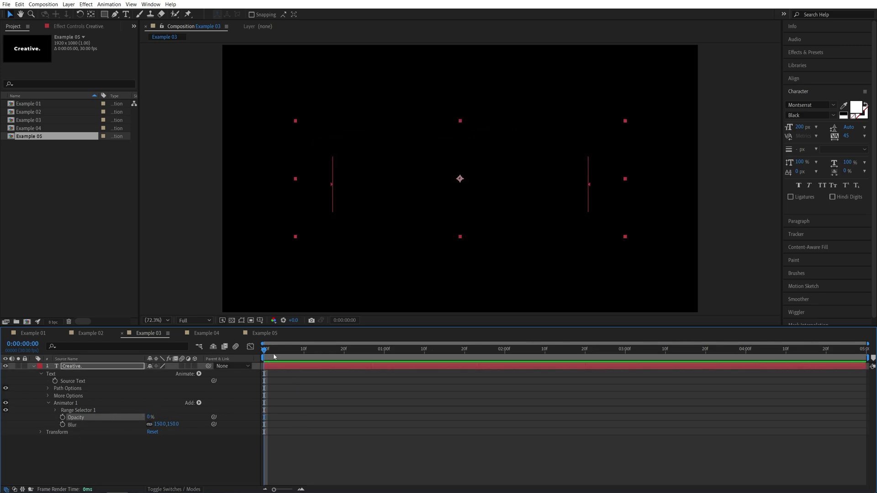
Keyframe the Range Selector's Offset from -100% at 0 seconds to 100% at 1 second
click(55, 410)
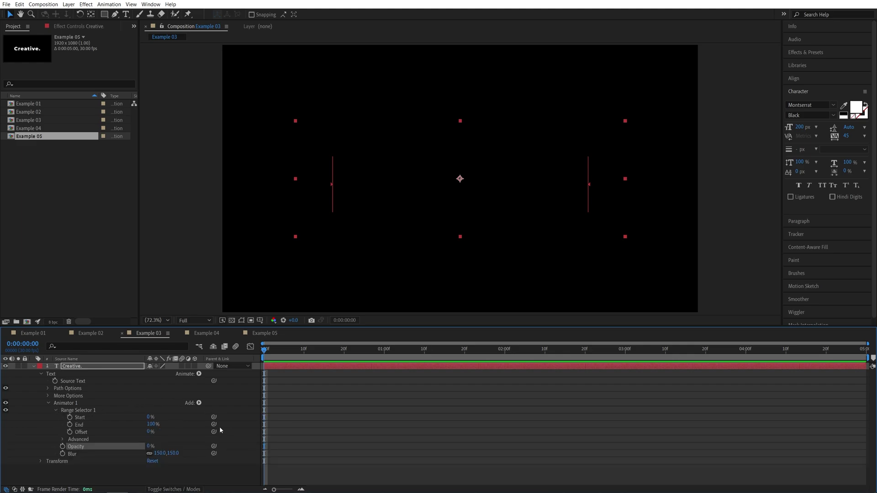
click(70, 433)
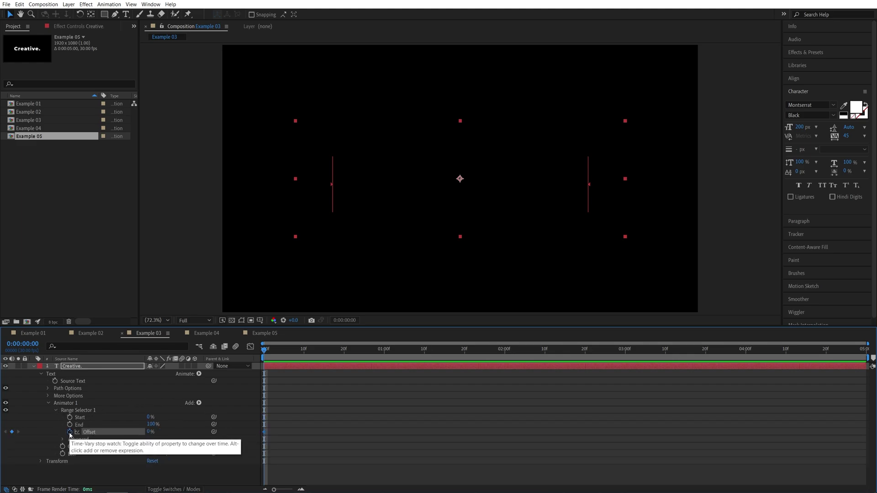
drag(149, 432, 103, 432)
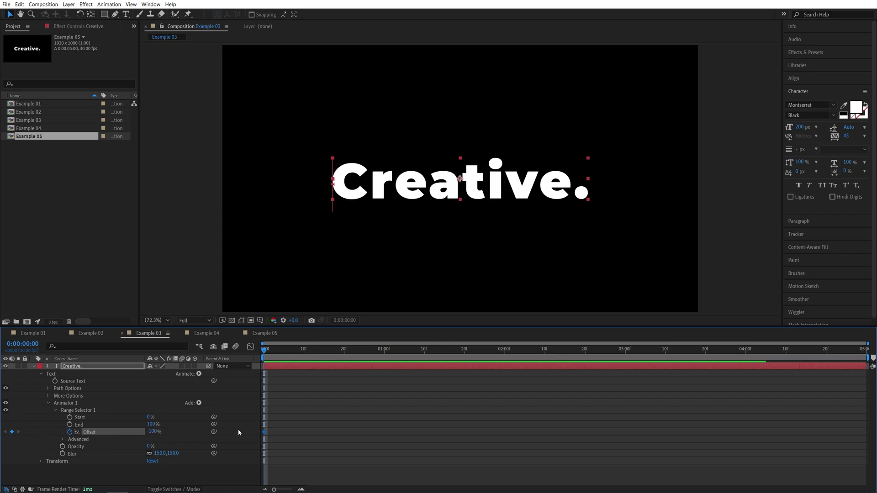
click(340, 350)
key(shift+Page_Down)
key(Page_Down)
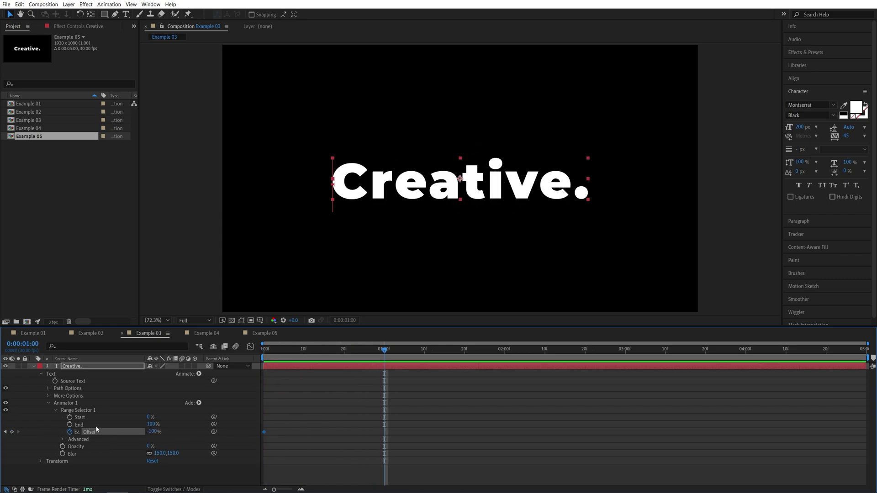
drag(152, 432, 333, 423)
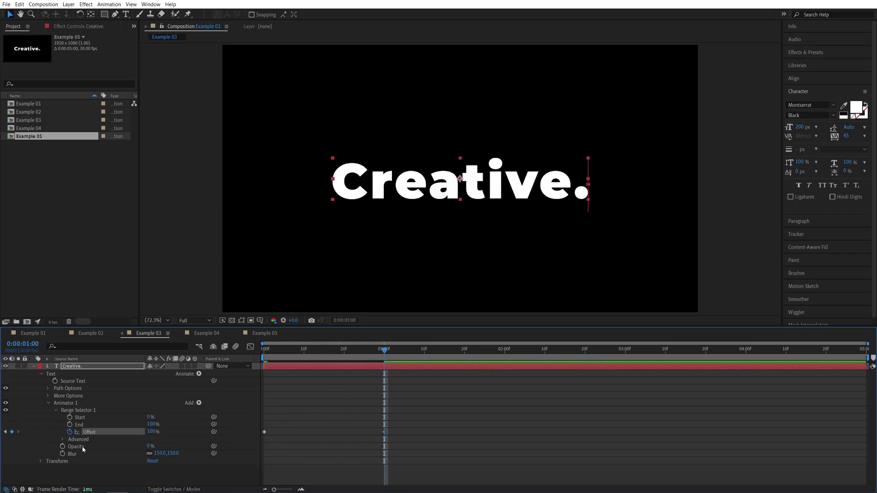
Set the Example 03 Range Selector's advanced Shape to Ramp Up and Ease Low to -50%
click(62, 439)
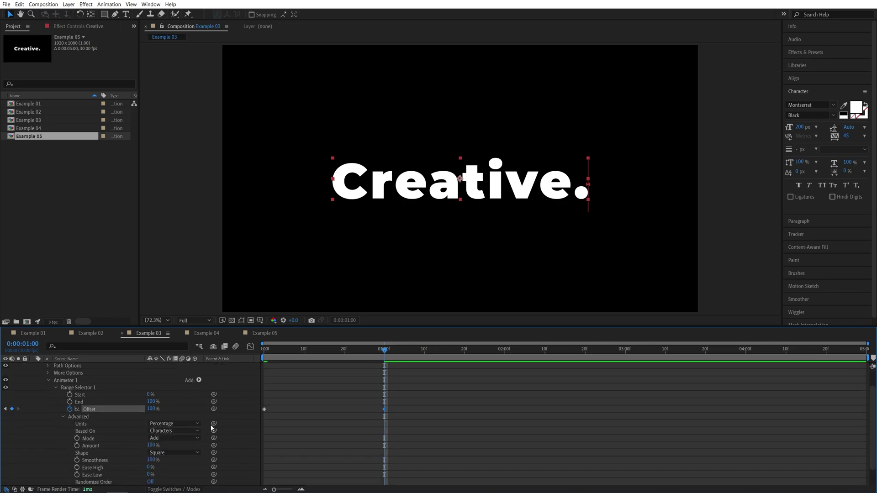
click(176, 452)
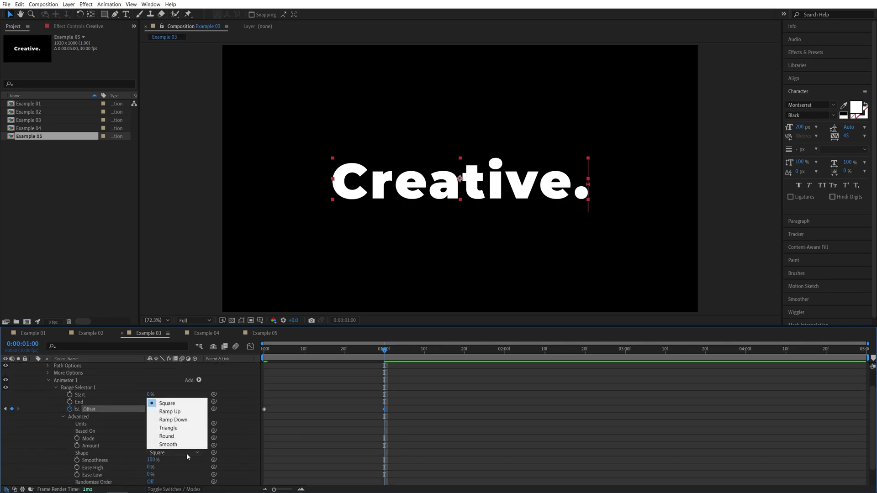
click(173, 410)
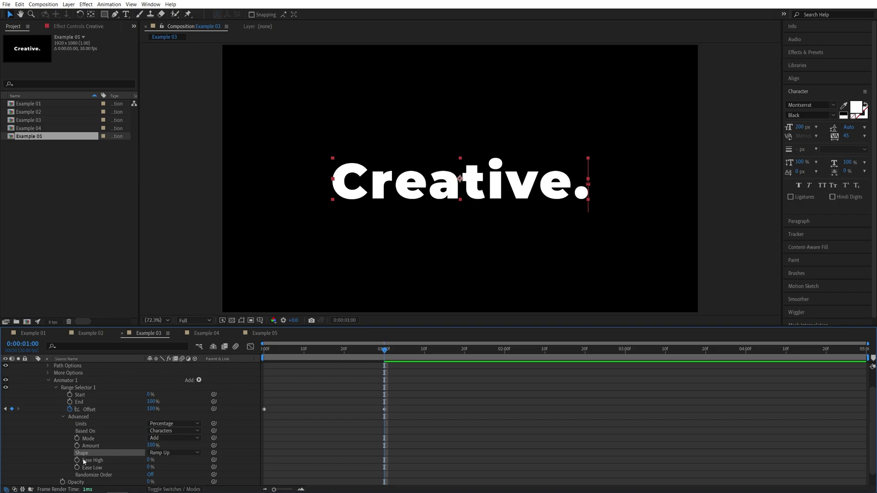
click(151, 467)
key(Return)
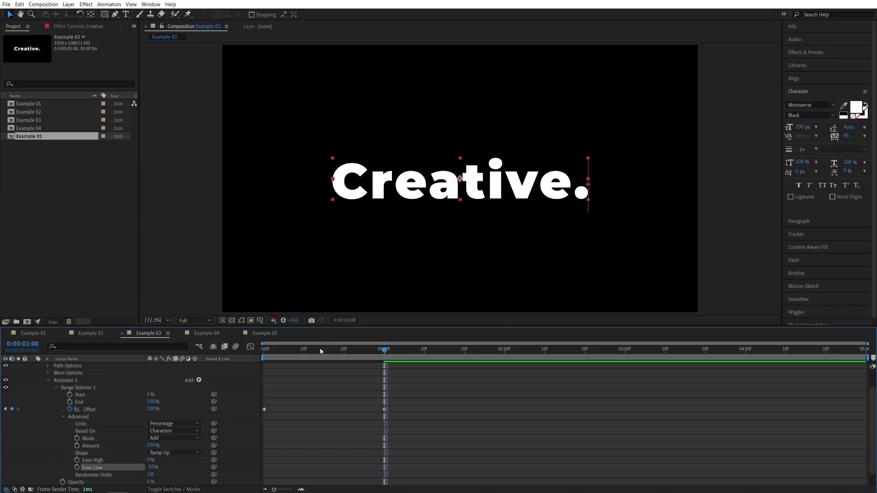
Preview the Example 03 animation and turn on Randomize Order for its Range Selector, checking the result at frame 20
key(space)
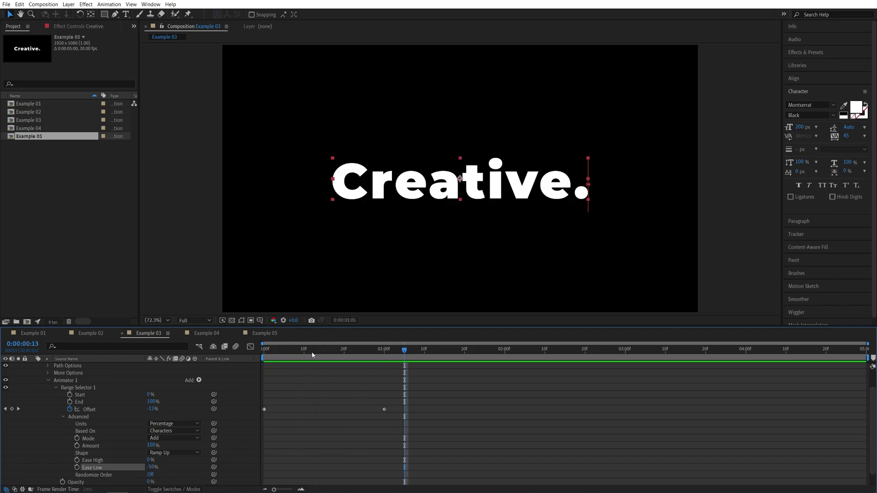
key(space)
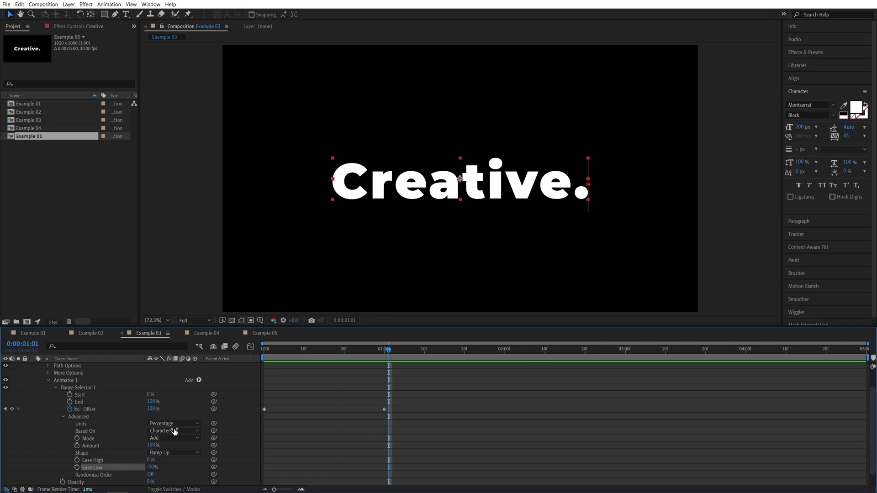
click(151, 474)
click(344, 350)
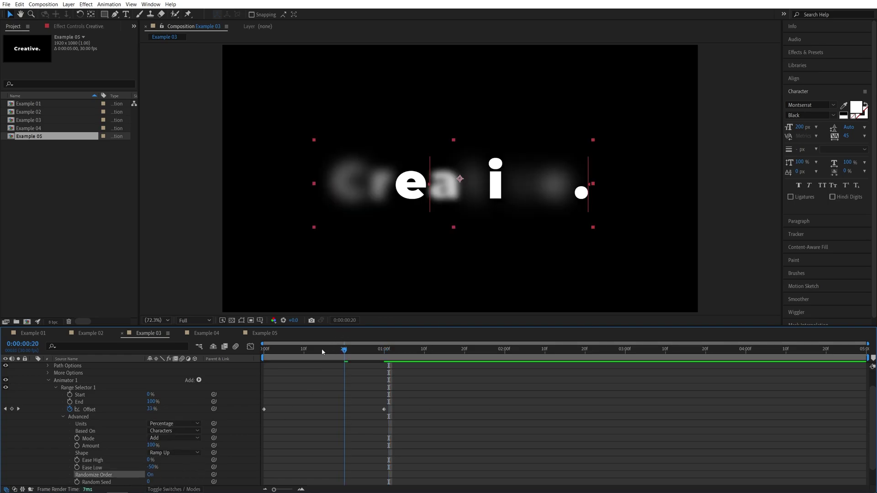
Play the Example 03 animation from the first frame to review the randomized blur reveal
key(space)
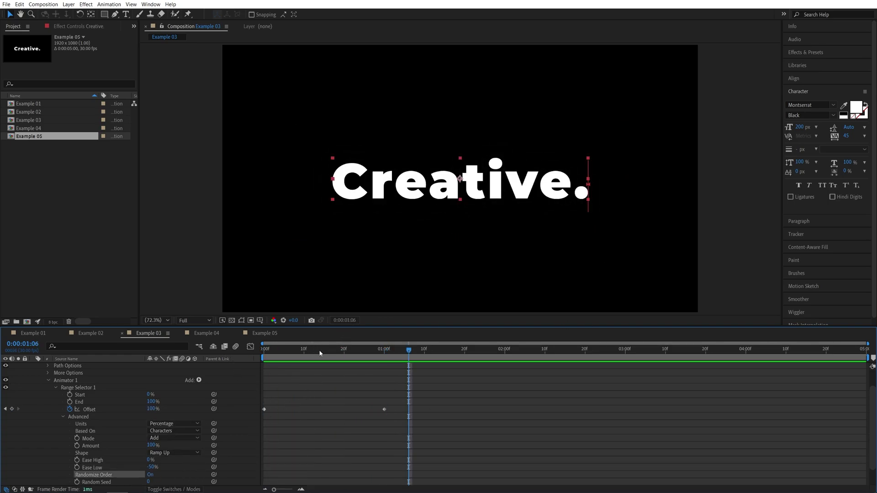
drag(319, 353, 232, 386)
key(space)
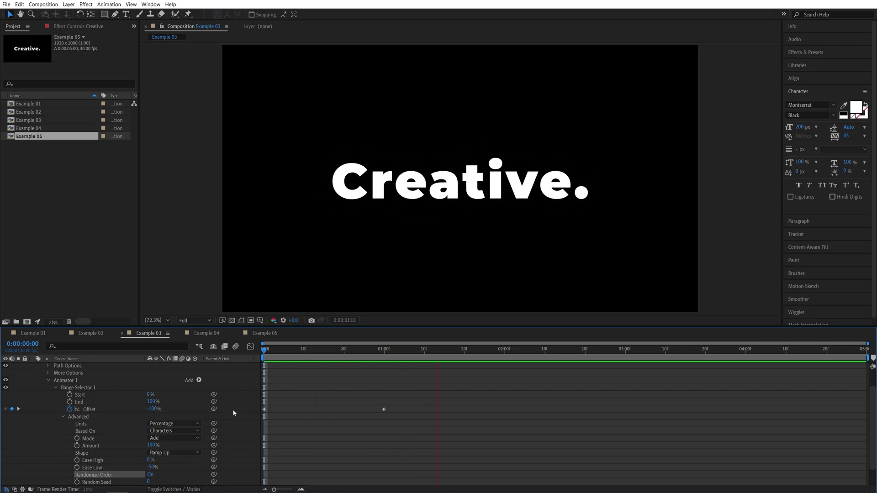
key(space)
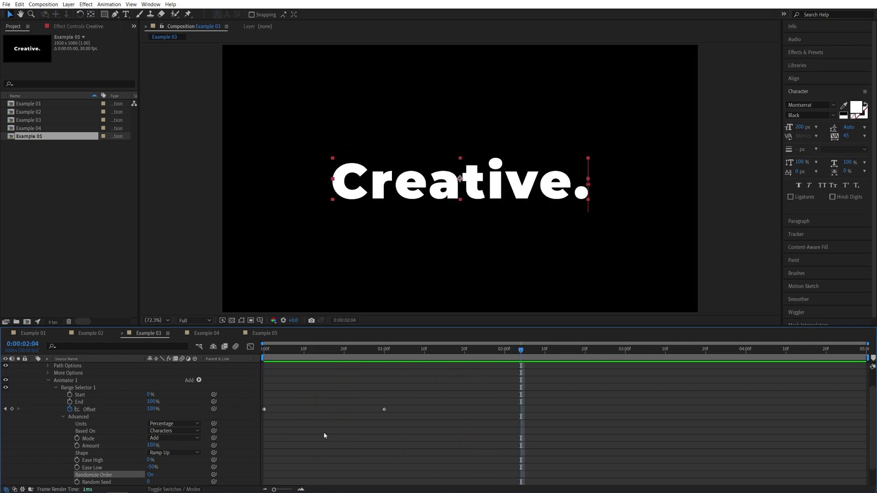
In the Example 04 composition, add a text animator with Scale and Opacity properties to the "Creative." layer
click(206, 333)
click(32, 367)
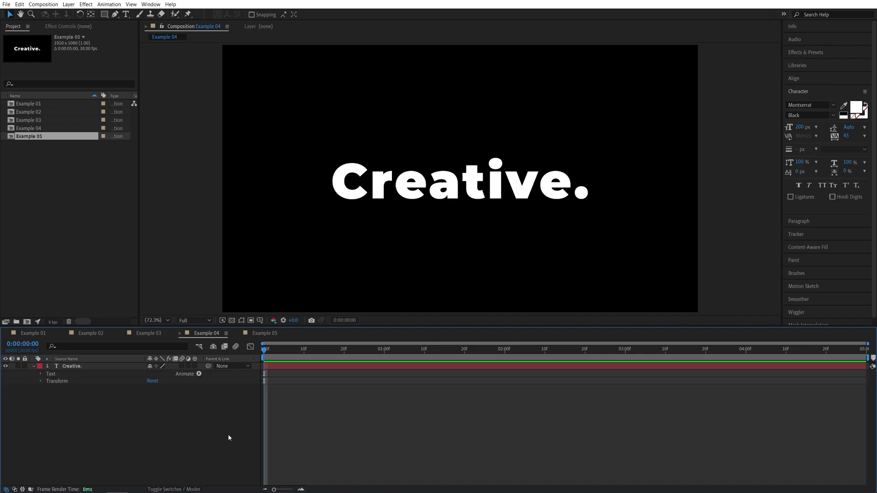
click(199, 374)
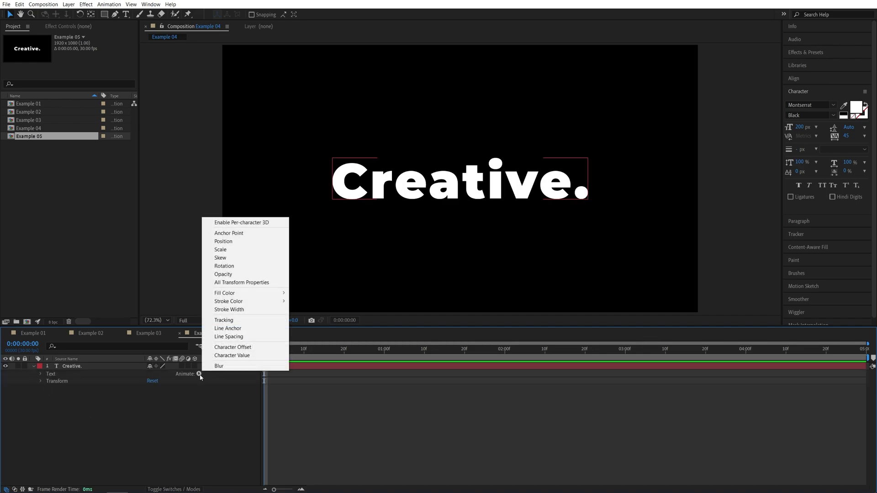
click(221, 250)
click(200, 402)
mouse_move(217, 405)
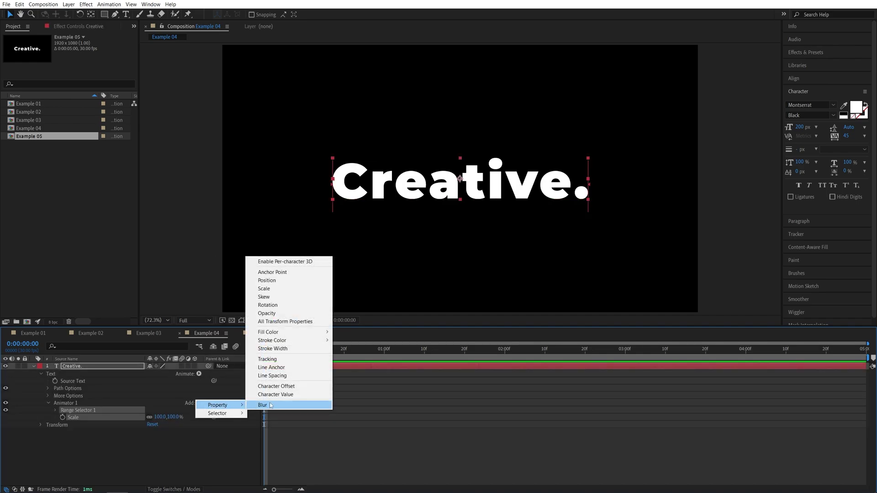
click(274, 313)
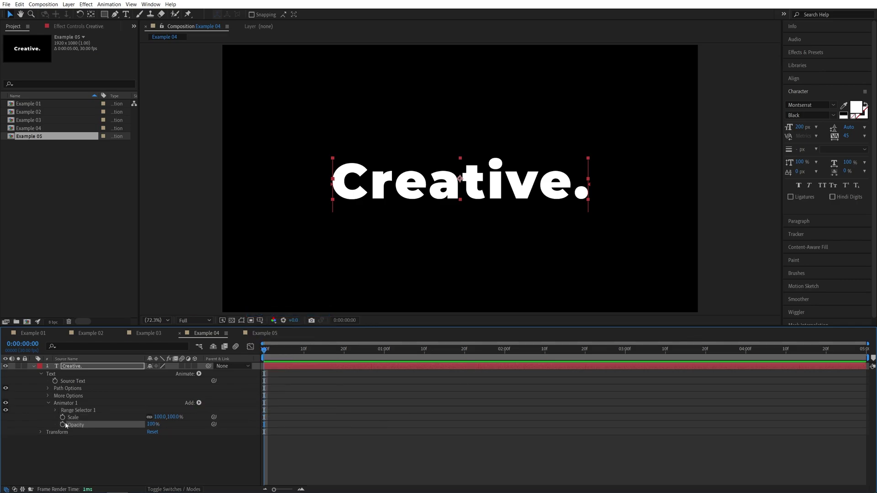
Set the Example 04 text animator's Scale to 0% and its Opacity to 0%
click(173, 417)
text(0)
key(Return)
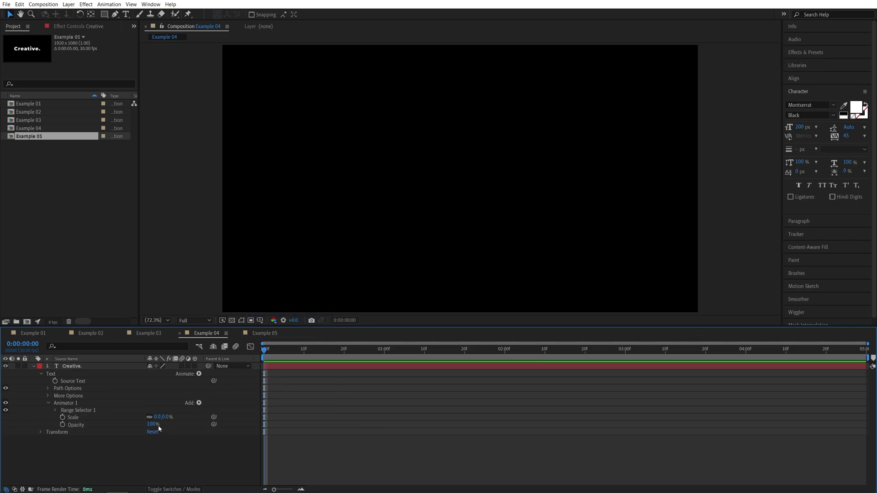
click(151, 424)
text(0)
key(Return)
Keyframe the Example 04 Range Selector's Offset from -100% at 0 seconds to 100% at 1 second
click(55, 411)
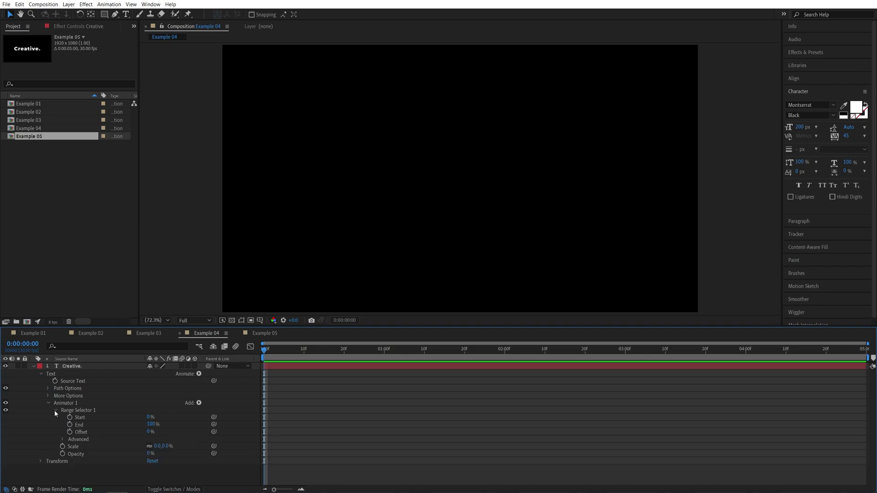
click(70, 432)
drag(151, 432, 81, 430)
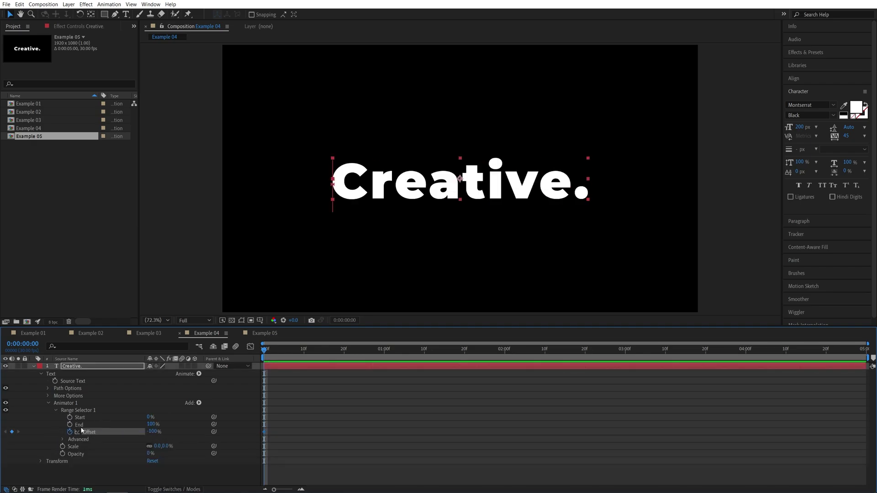
drag(296, 350, 384, 350)
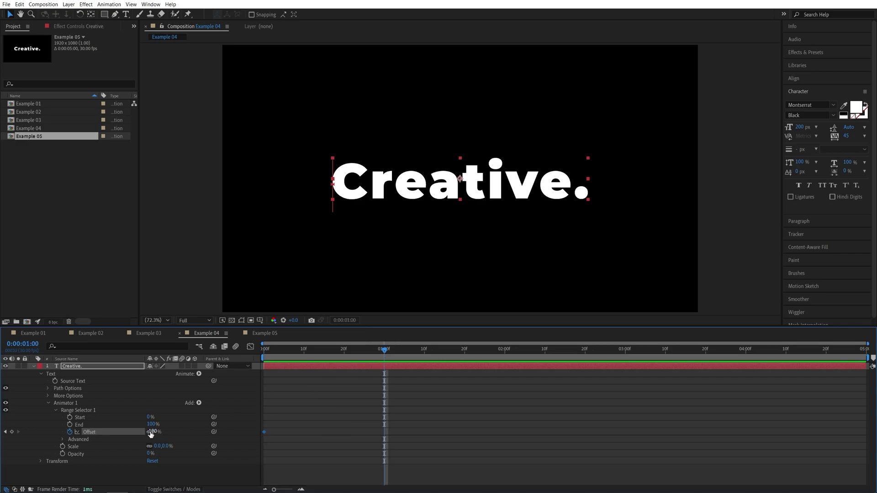
drag(151, 431, 340, 427)
Set the Example 04 Range Selector's advanced Shape to Ramp Up, Ease Low to 100% and Ease High to 25%
click(63, 440)
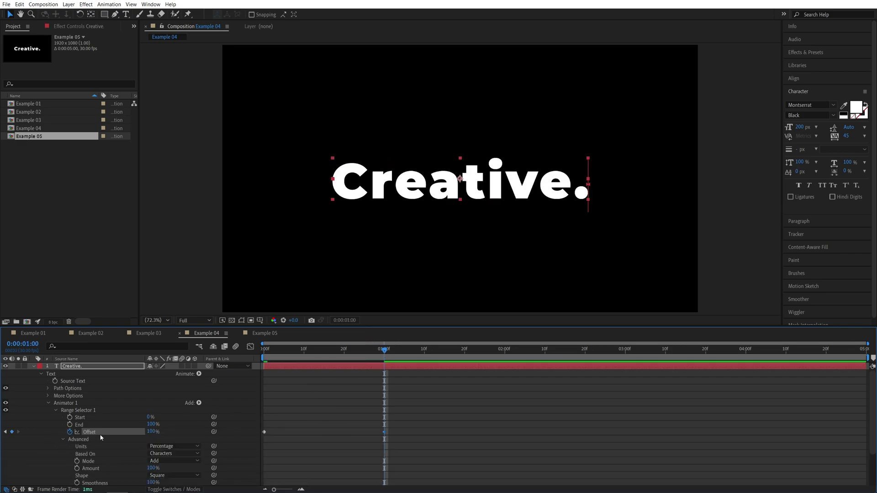
scroll(99, 439, down, 1)
click(161, 453)
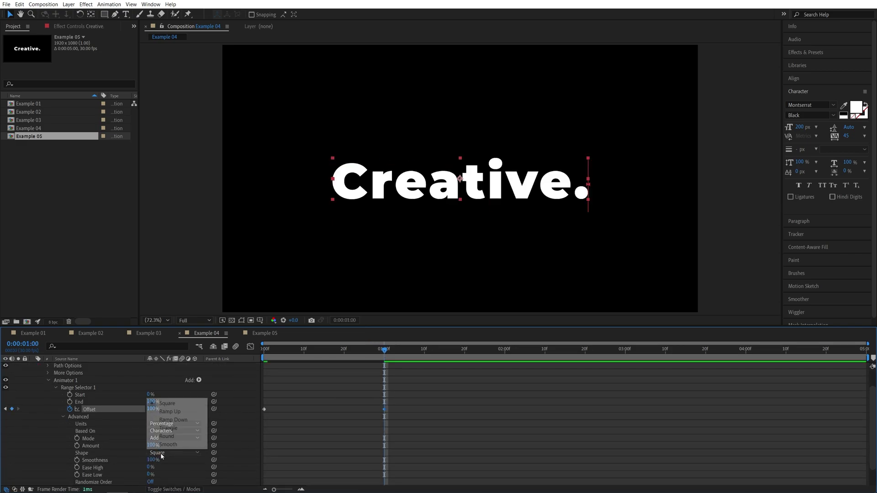
click(197, 413)
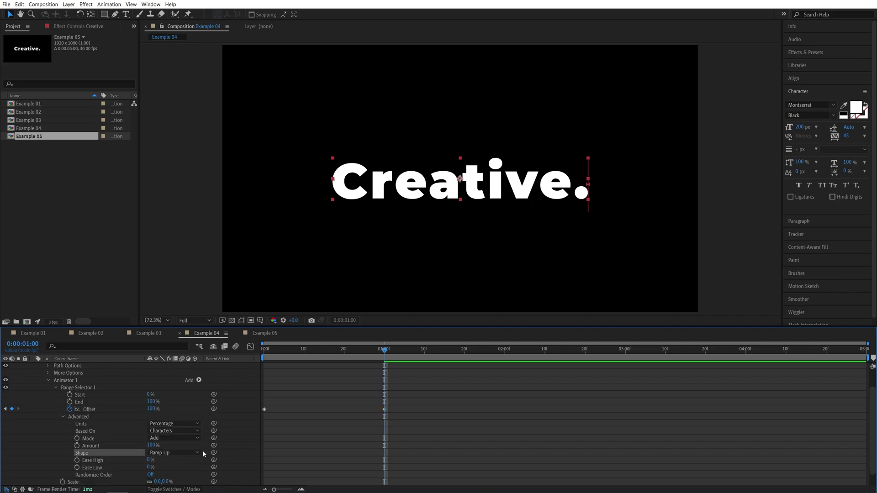
drag(149, 467, 195, 462)
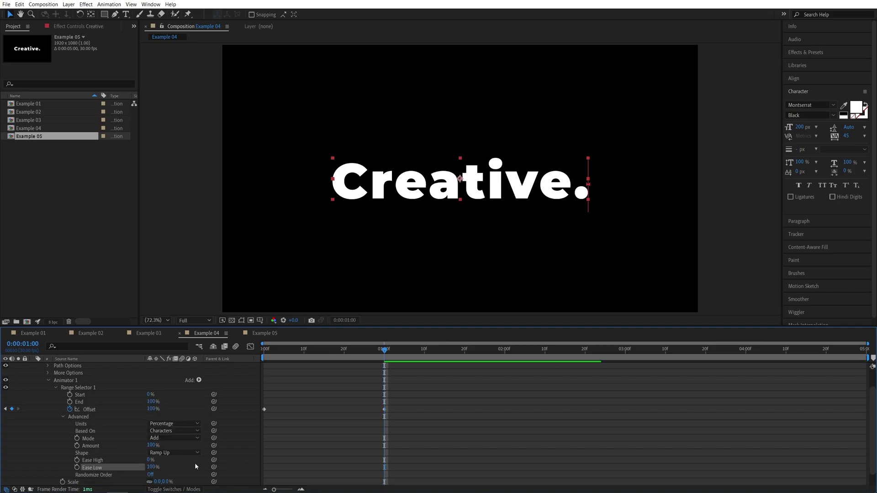
click(150, 459)
text(25)
click(188, 463)
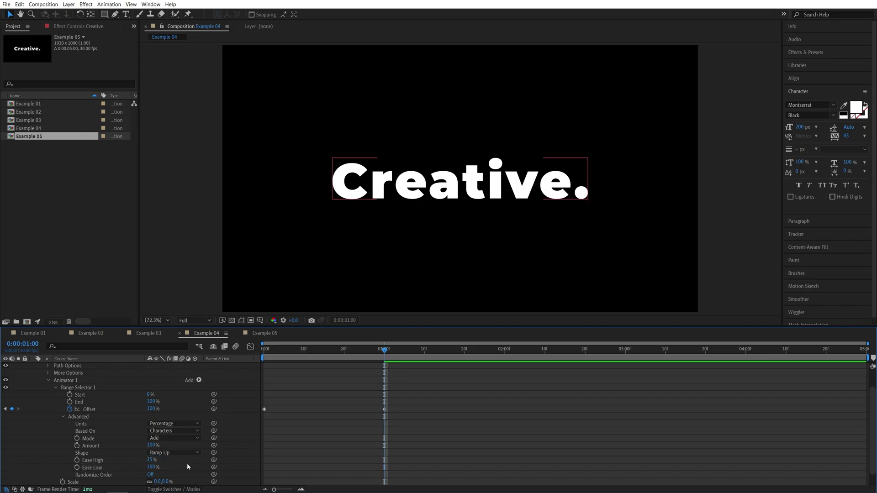
Play the Example 04 animation from the first frame to review the scale and opacity reveal
drag(384, 349, 257, 354)
key(space)
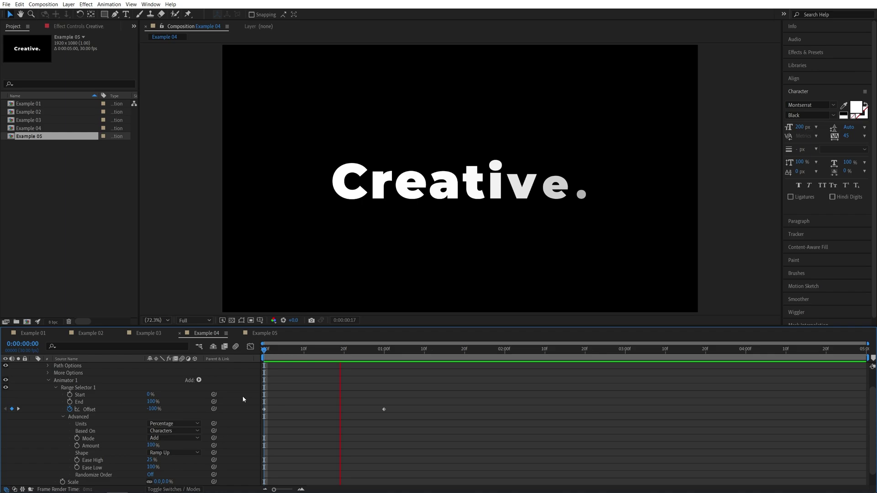
key(space)
drag(276, 350, 261, 351)
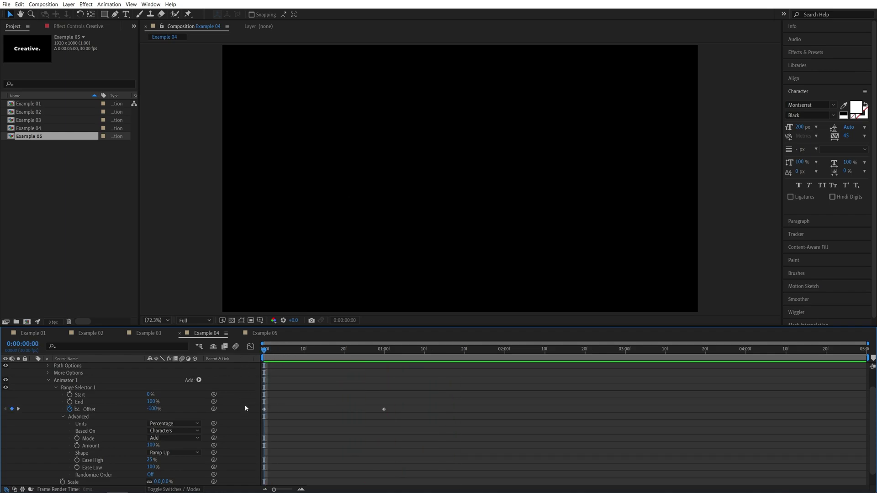
key(space)
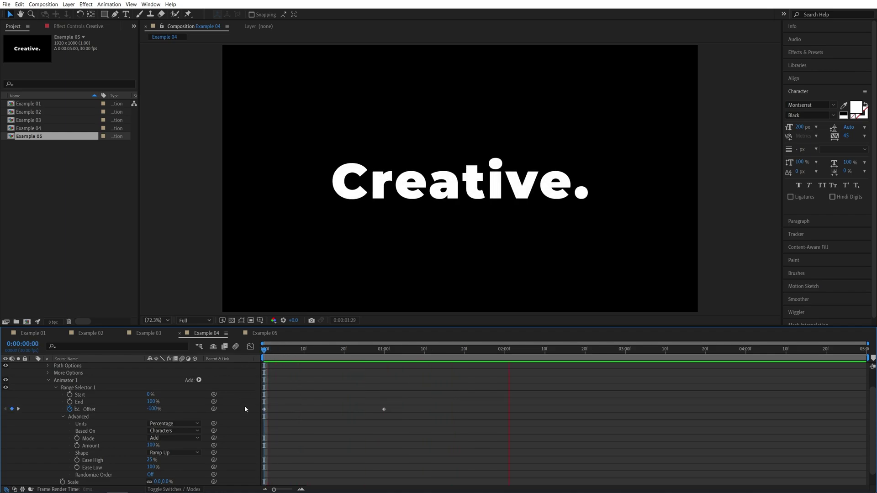
key(space)
In the Example 05 composition, add a text animator with Tracking and Opacity properties to the "Creative." layer
click(265, 332)
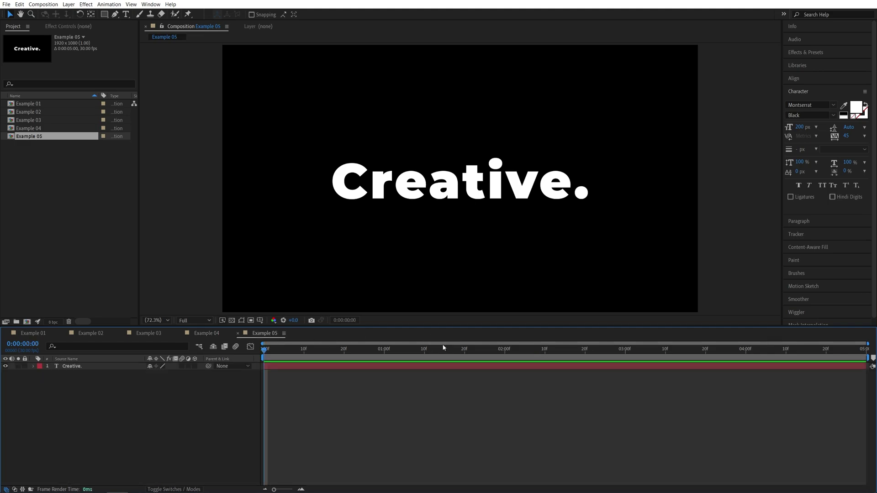
click(45, 370)
click(33, 366)
click(198, 374)
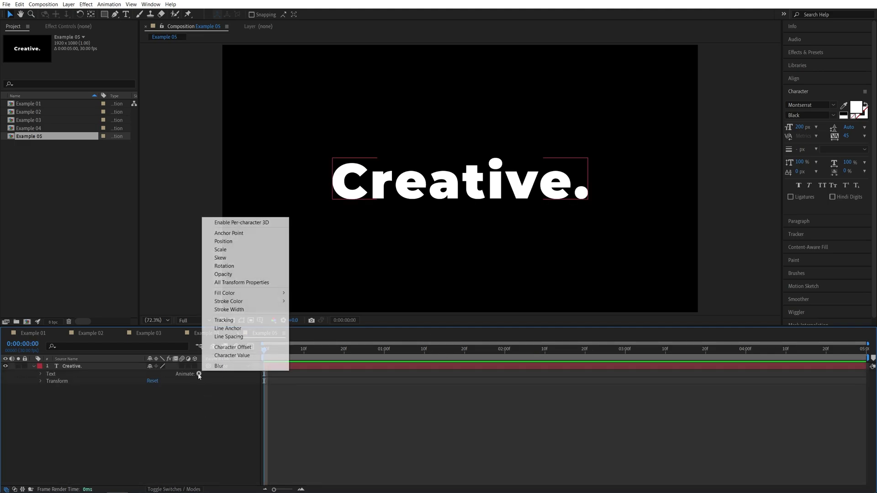
click(226, 320)
click(199, 403)
mouse_move(222, 408)
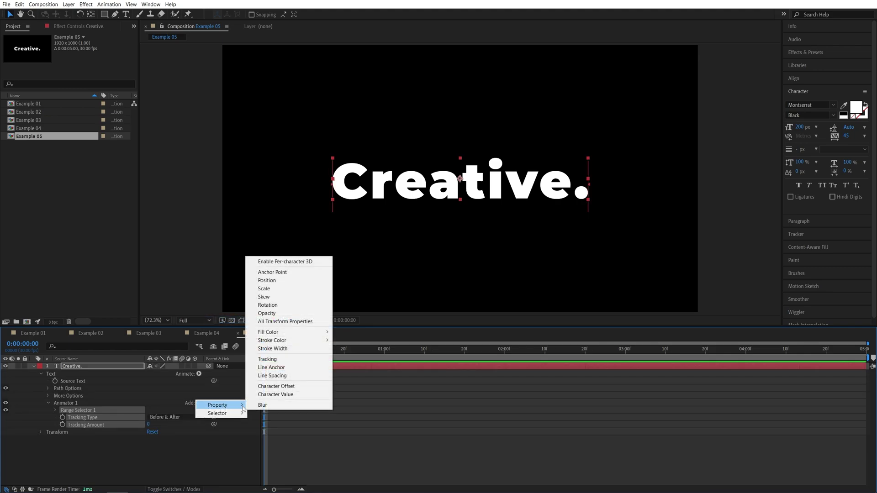
click(267, 314)
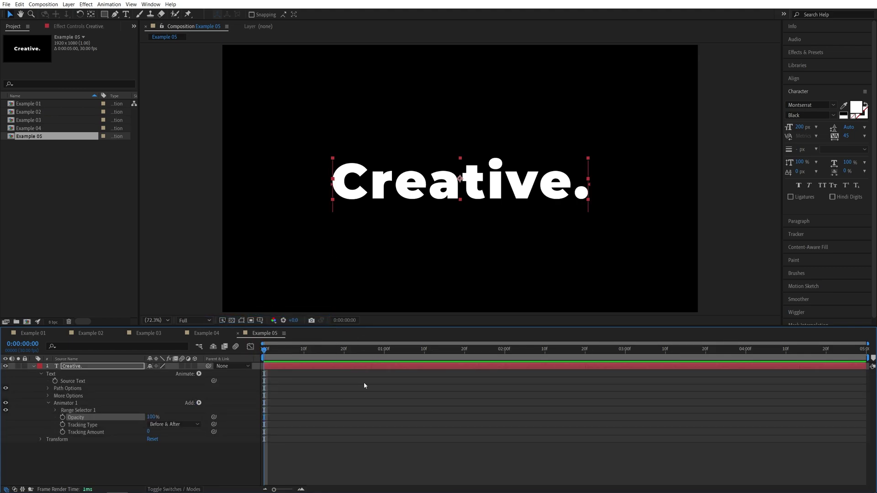
Set the Example 05 text animator's Tracking Amount to -110 and its Opacity to 0%
click(170, 404)
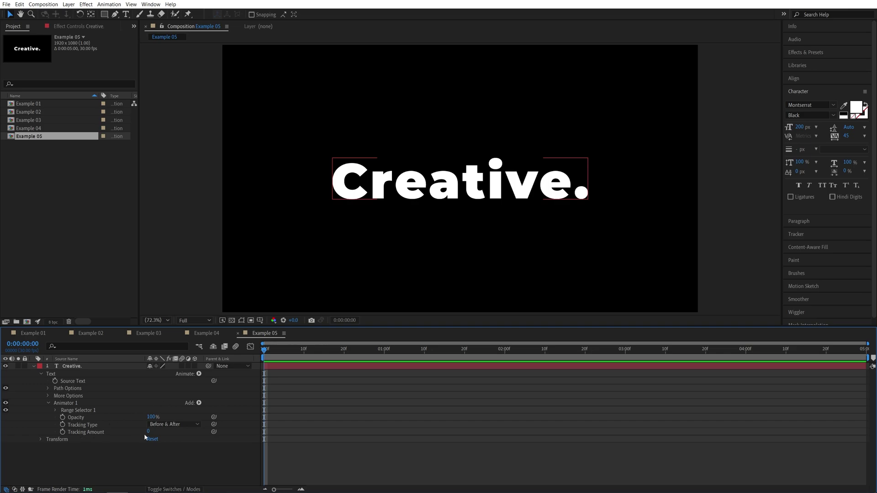
drag(150, 433, 176, 438)
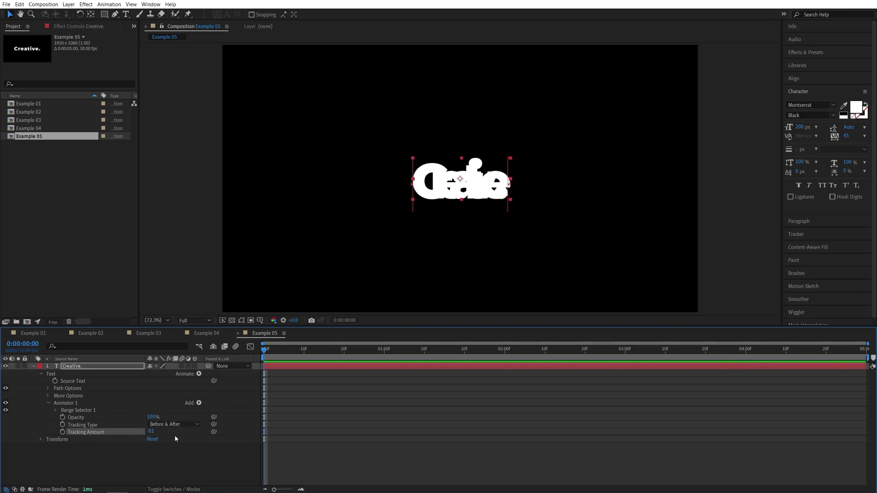
click(150, 432)
text(-110)
key(Return)
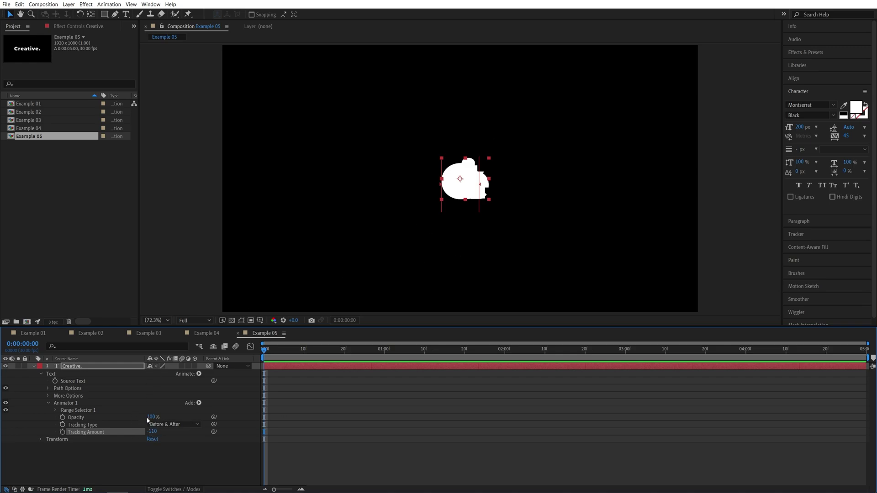
drag(149, 417, 46, 416)
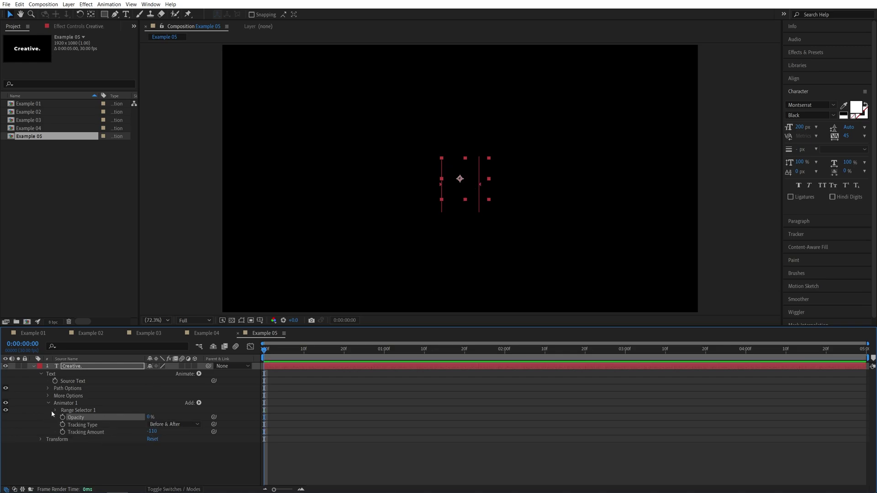
Keyframe the Example 05 Range Selector's Start from 0% at 0 seconds to 100% at 1 second
click(54, 410)
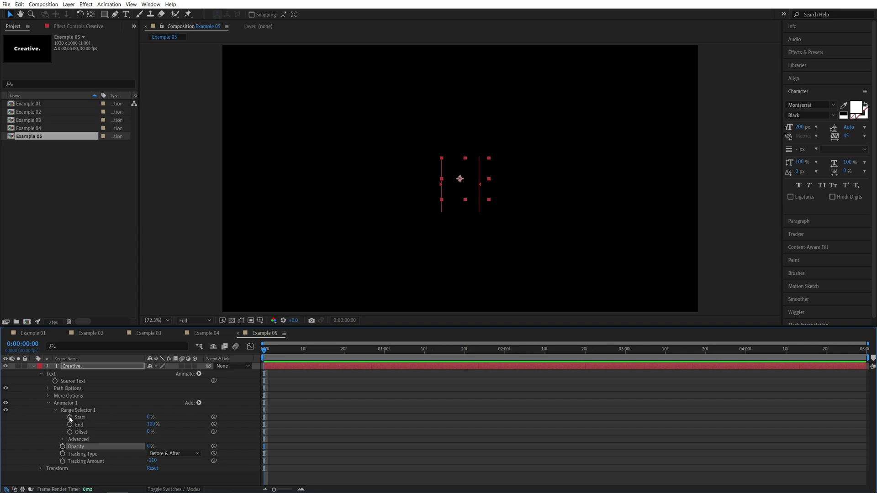
click(70, 417)
drag(266, 352, 384, 352)
drag(146, 417, 252, 446)
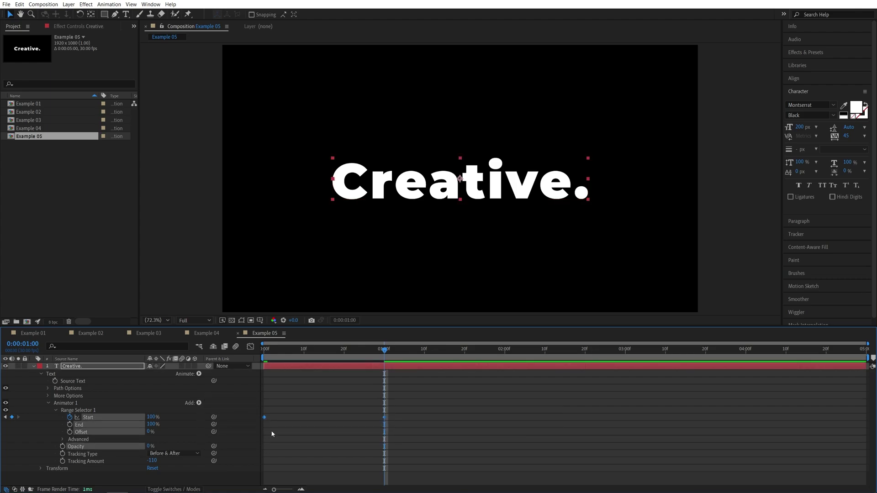
Reshape the speed graph of the Start keyframes into a sharp peak midway between them
click(251, 348)
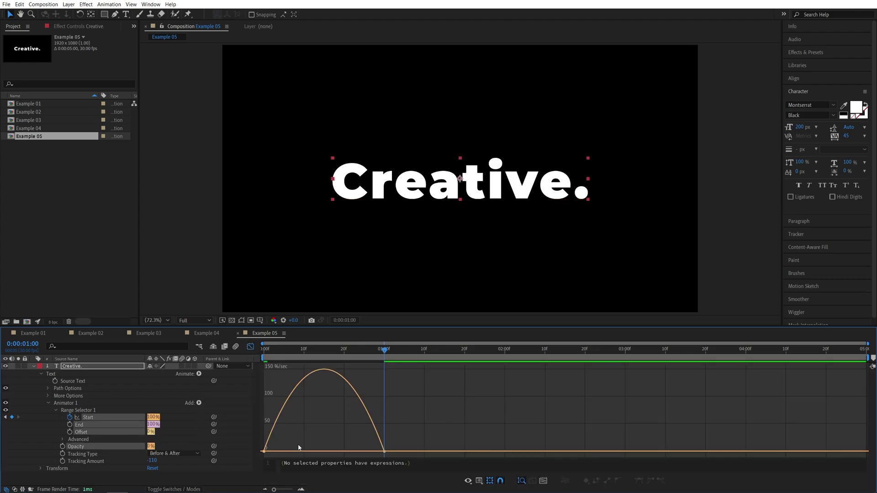
click(264, 451)
drag(284, 451, 316, 453)
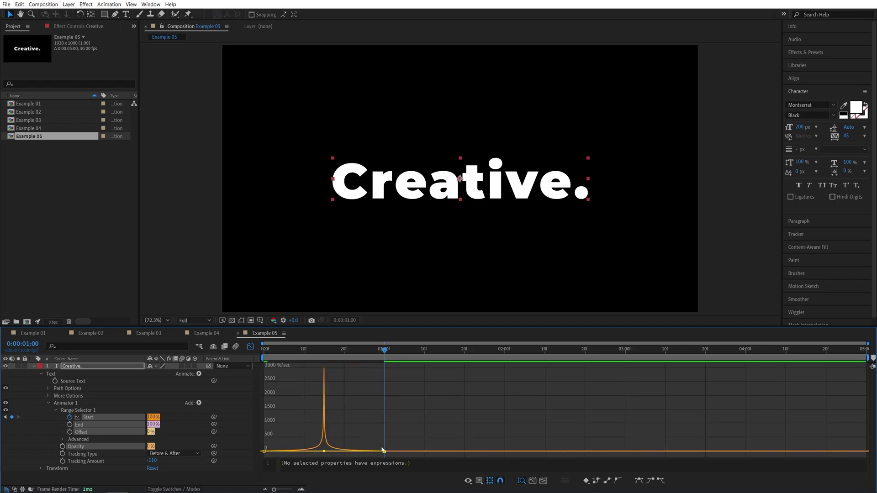
click(250, 347)
Play and scrub through the Example 05 animation between 0 and 1 second to review the tracking reveal
key(Home)
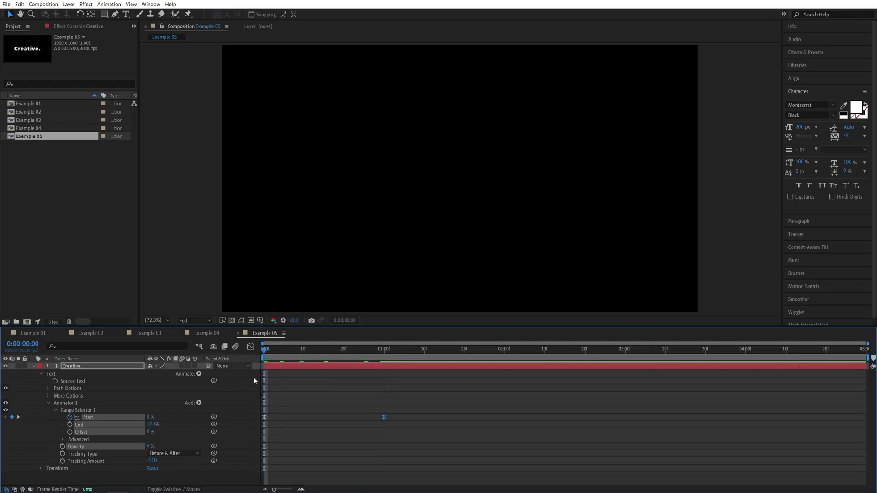
key(space)
key(space)
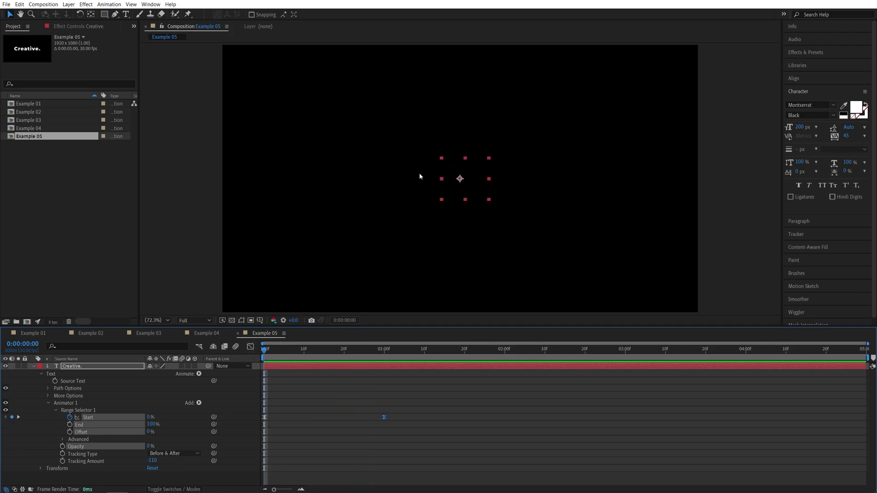
key(space)
mouse_move(276, 355)
mouse_down()
mouse_move(328, 359)
mouse_move(273, 361)
mouse_up()
key(space)
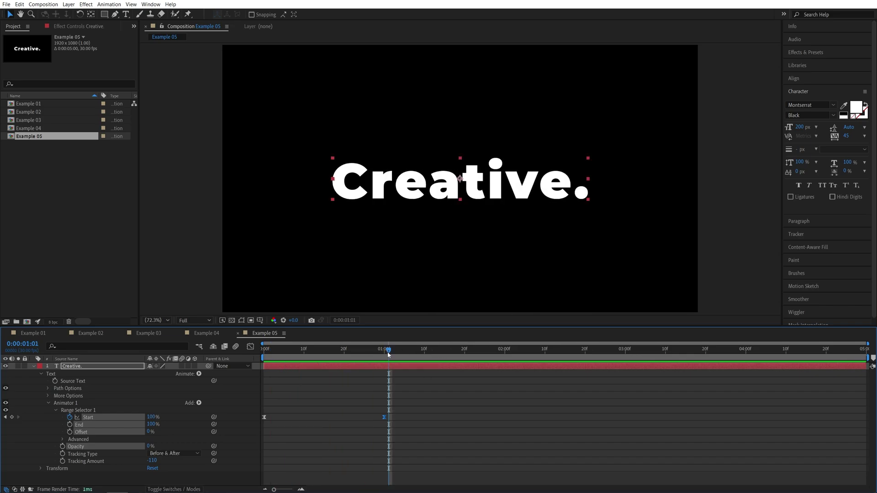
drag(387, 354, 268, 364)
key(space)
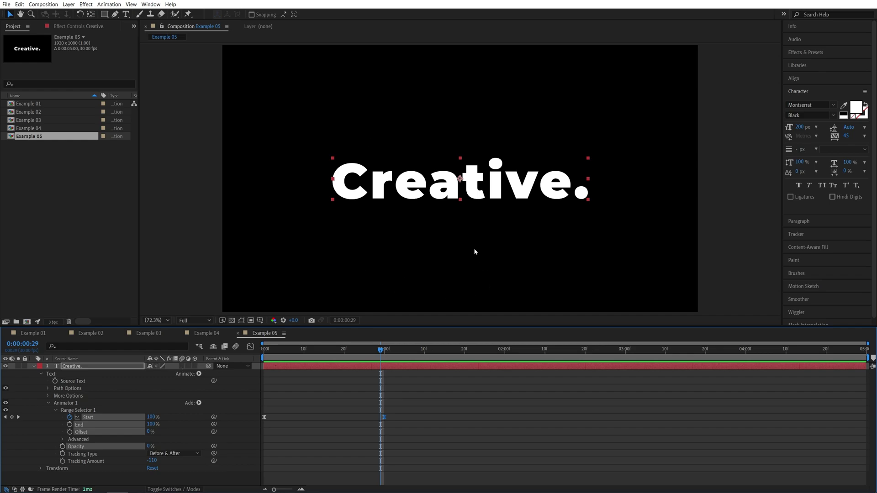
Turn on motion blur for the Example 05 text layer and composition, and check the blurred reveal around frame 15
key(space)
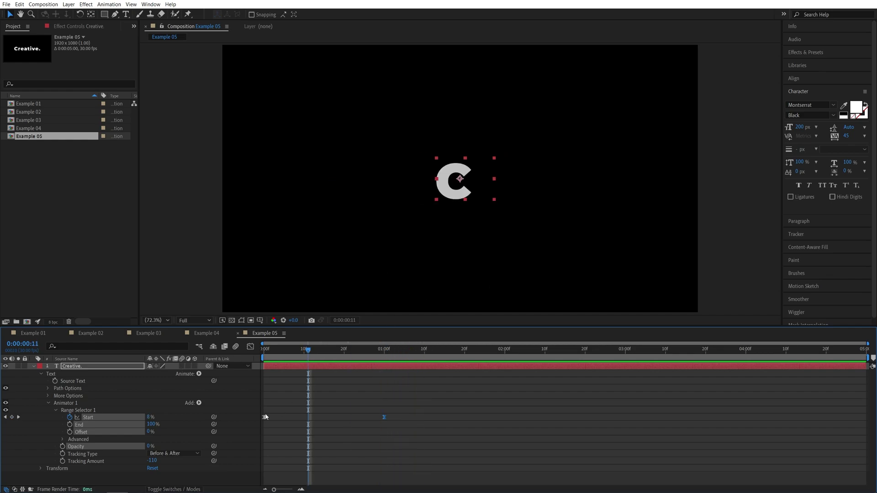
click(182, 366)
drag(302, 348, 325, 356)
key(space)
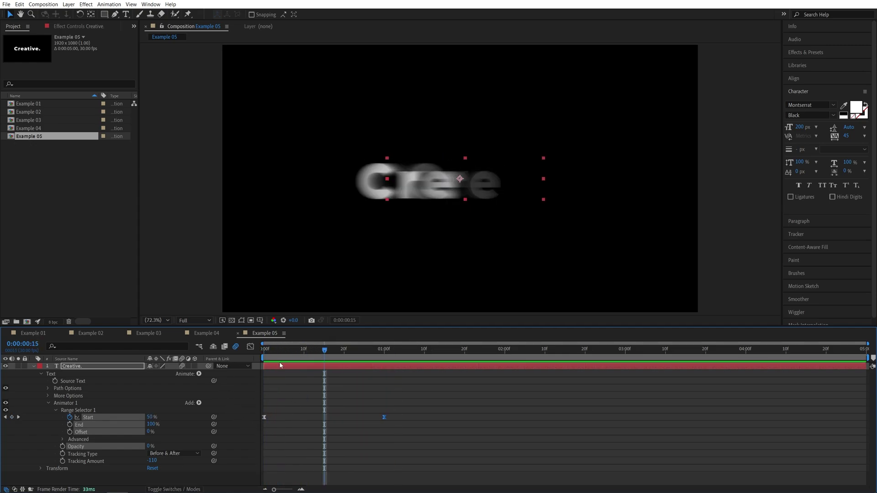
key(Home)
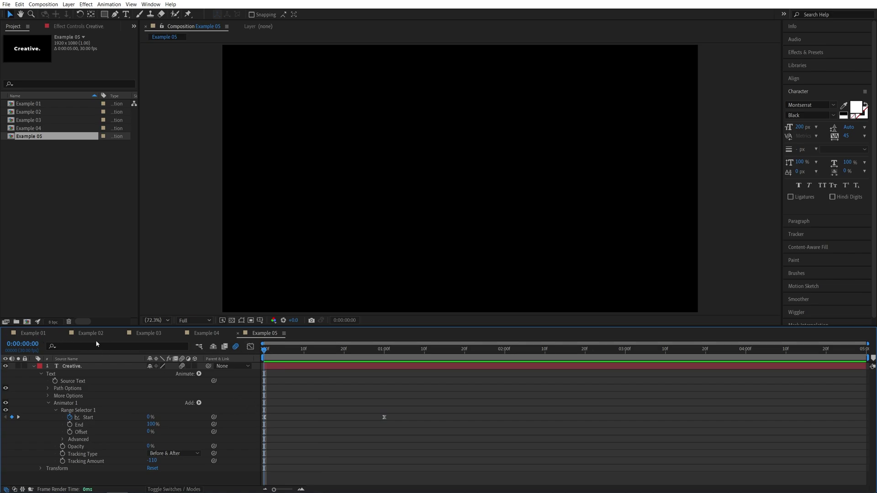
Turn on motion blur for the text layer and composition in Example 01, and preview the animation from the start
click(34, 335)
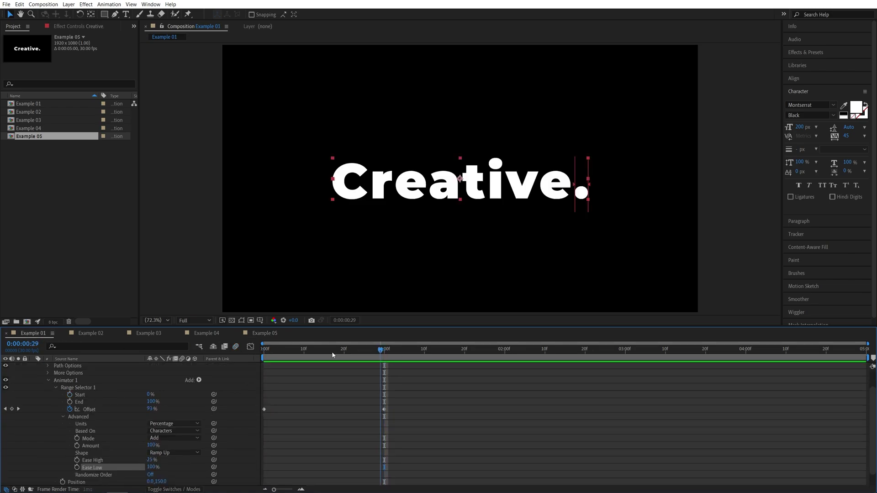
key(Home)
scroll(43, 371, up, 2)
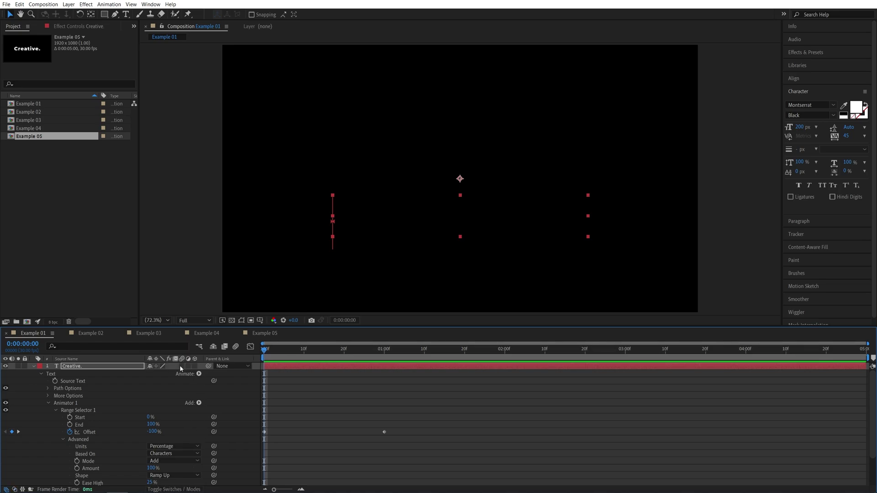
click(182, 366)
click(235, 346)
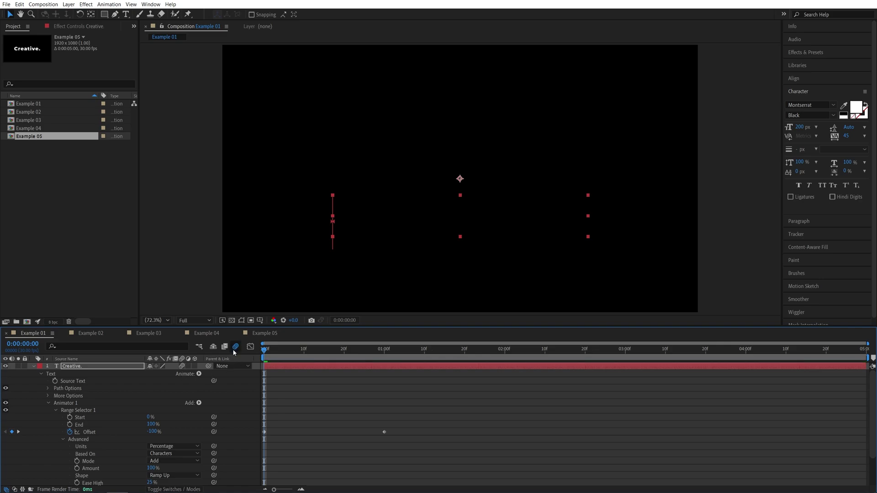
key(space)
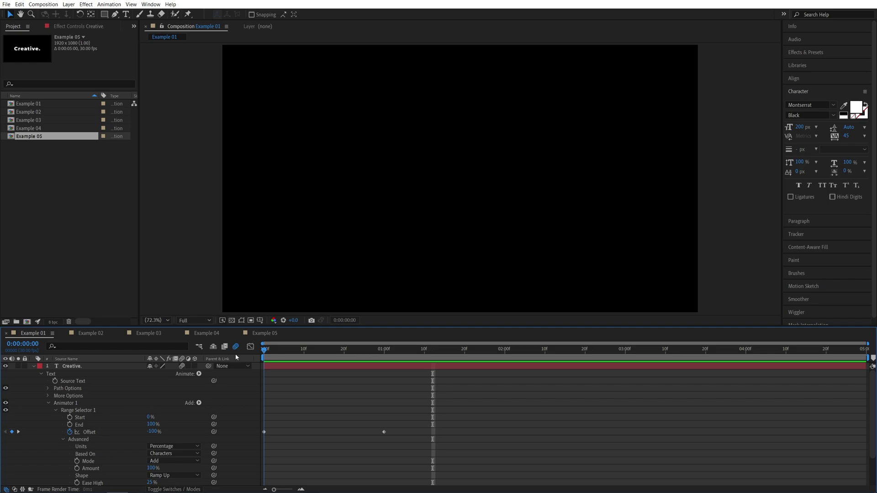
key(space)
Open Example 02 and play its text reveal from the start
click(90, 333)
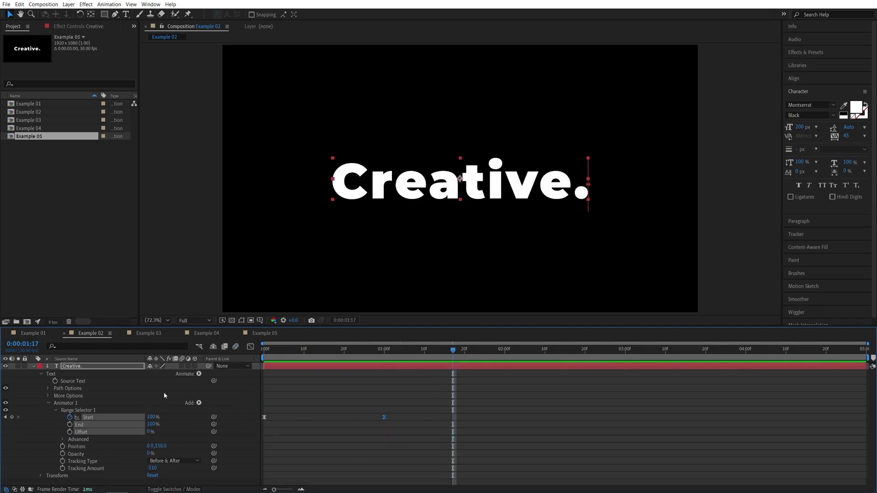
drag(275, 352, 249, 385)
key(space)
Turn on motion blur for the text layer and composition in Example 03, and review the blurred reveal
click(147, 334)
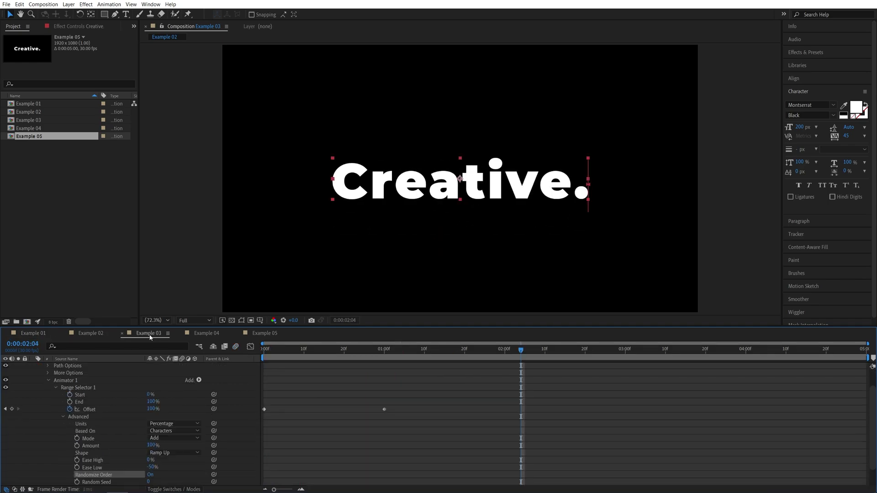
drag(279, 351, 266, 351)
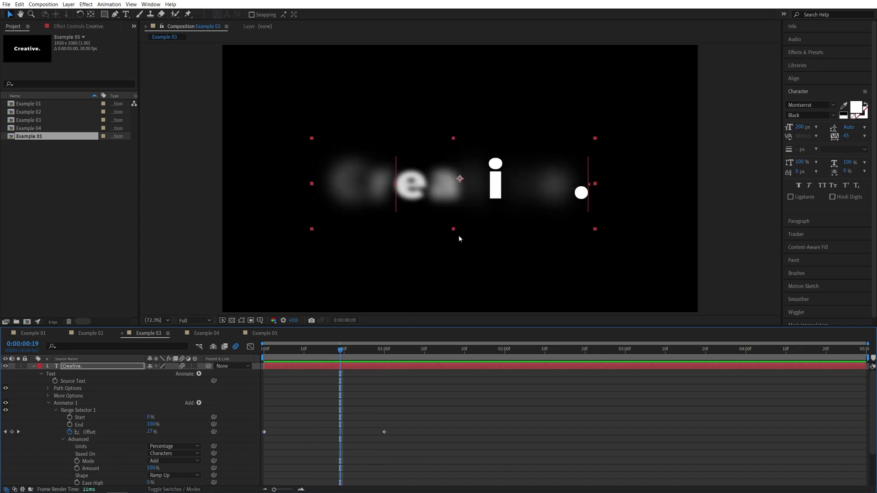
drag(339, 356, 332, 356)
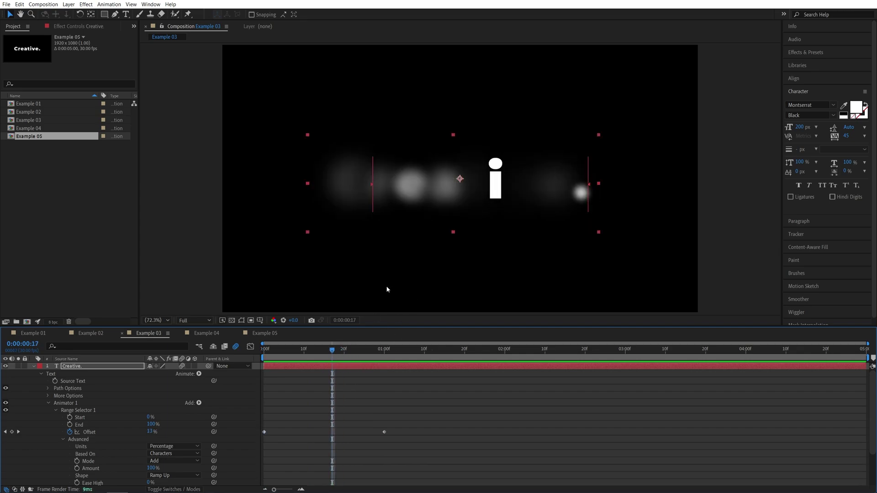
key(space)
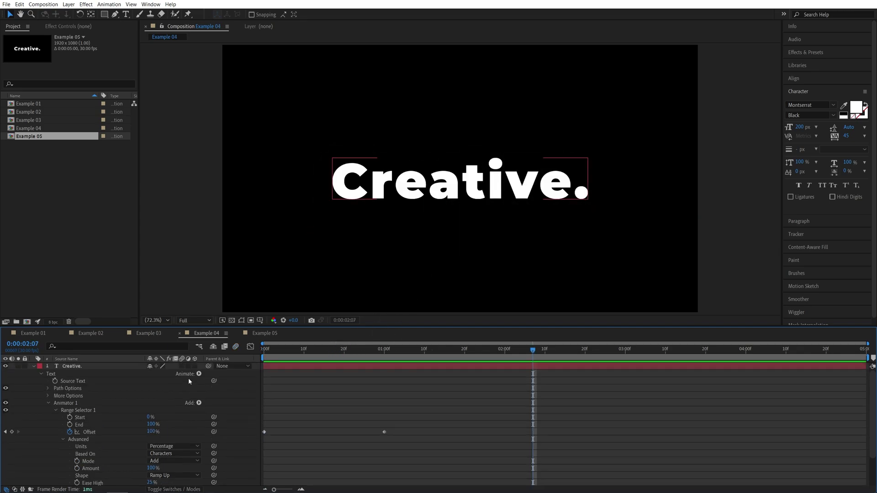
Turn on motion blur for the text layer and composition in Example 04, and play the animation from the start
key(shift+period)
key(space)
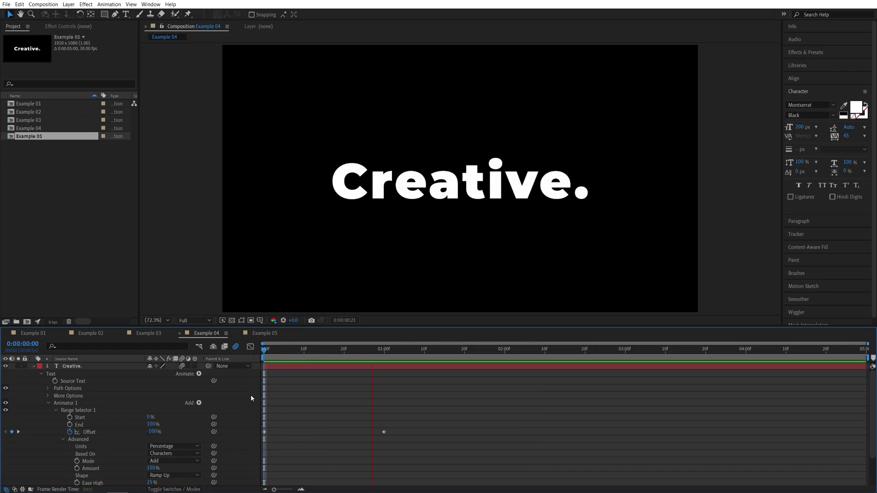
key(shift+period)
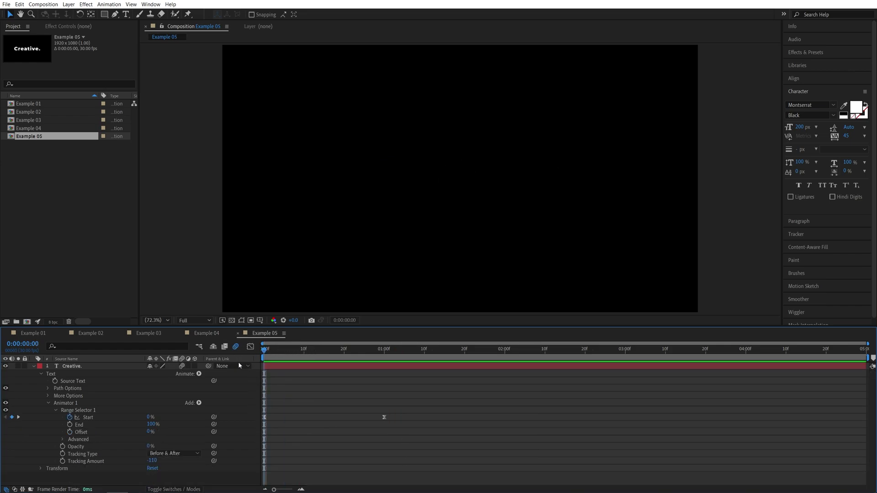
Collapse the text layer's properties in Example 05 and replay the motion-blurred tracking reveal from the start
key(space)
key(u)
key(space)
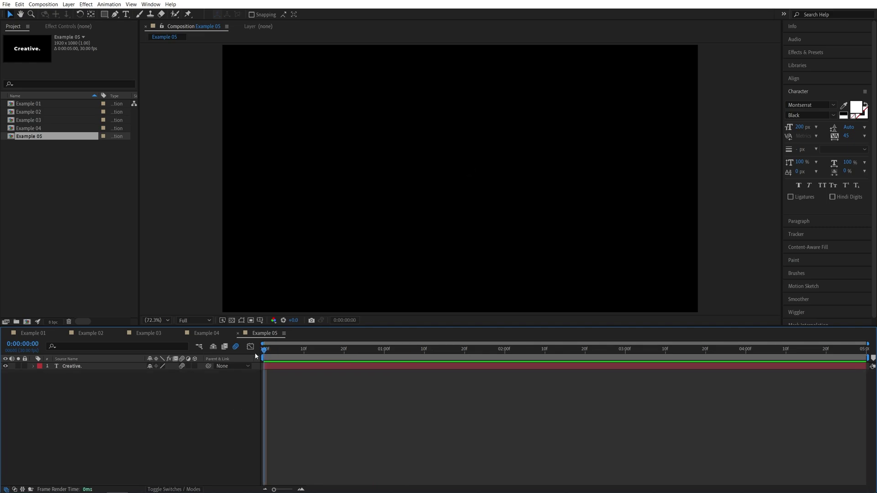
key(space)
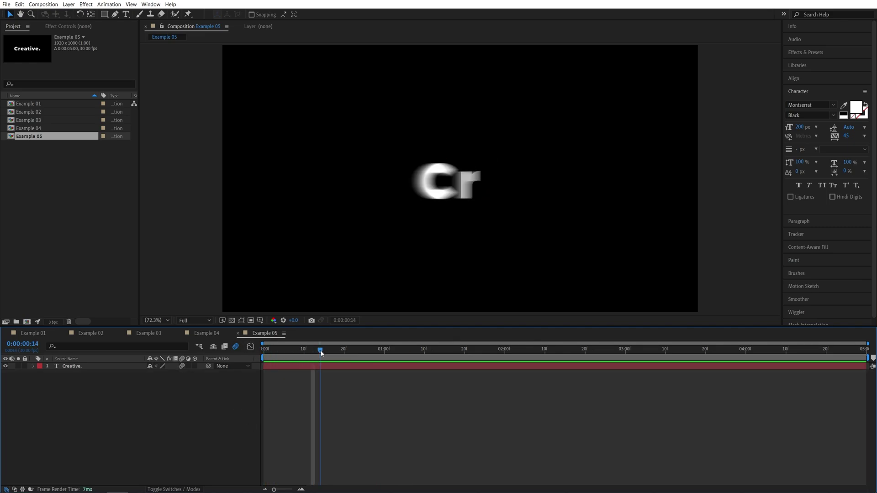
click(263, 351)
key(space)
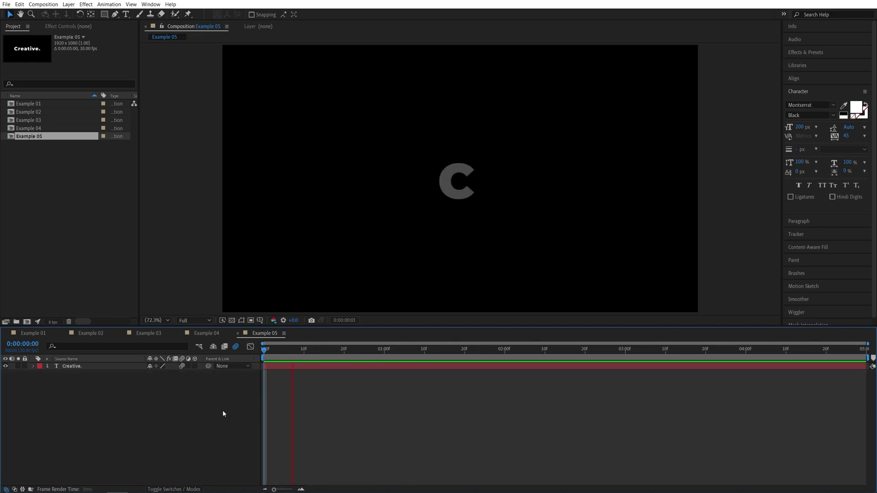
key(space)
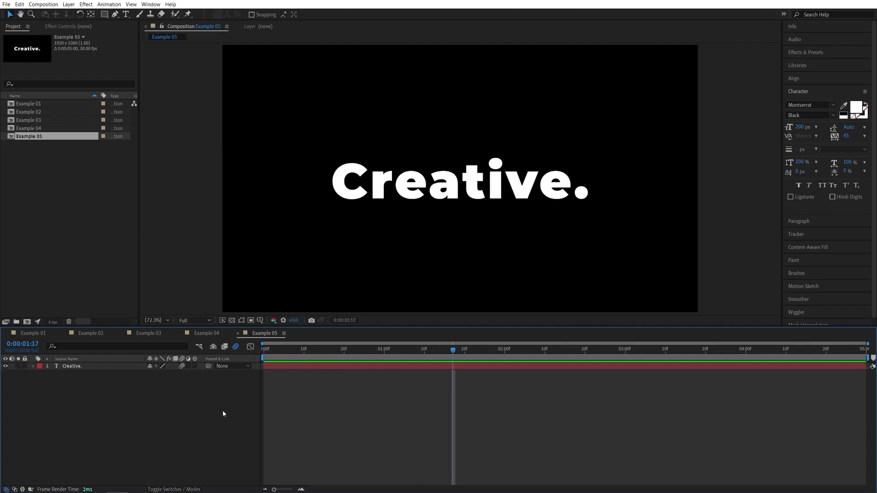